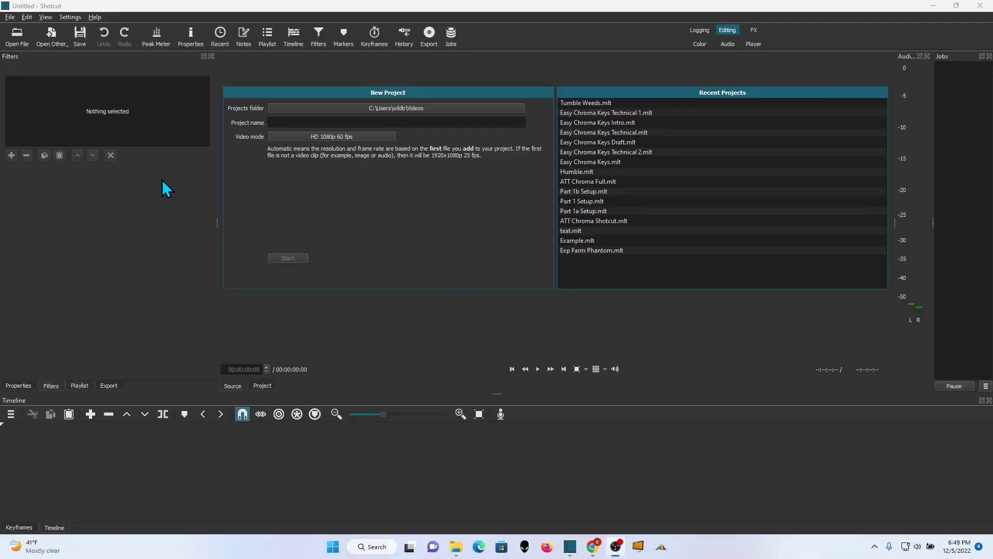
Create a light cyan #55ffff colour clip and place it on track V1
{"action": "left_click", "coordinate": [60, 30]}
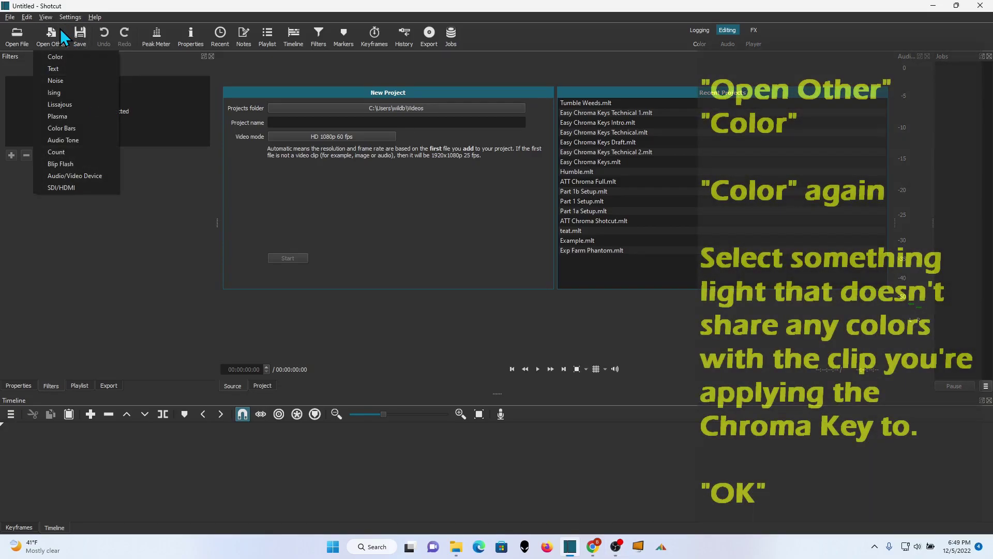
{"action": "left_click", "coordinate": [69, 57]}
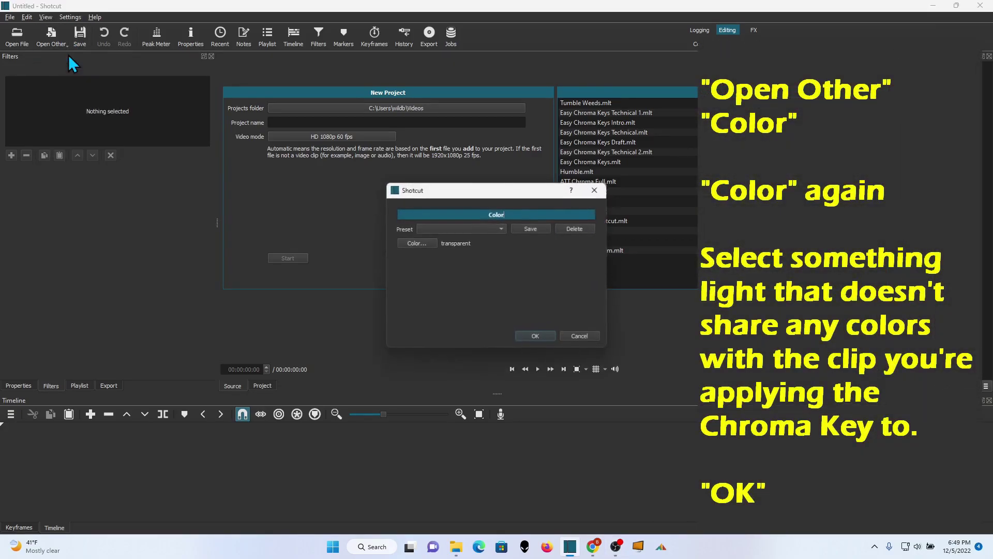
{"action": "left_click", "coordinate": [427, 243]}
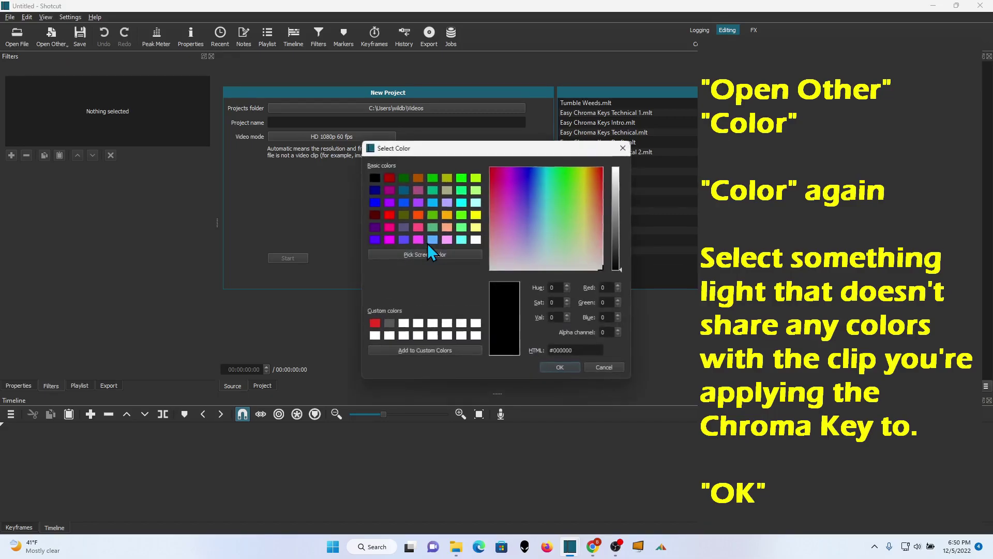
{"action": "left_click", "coordinate": [462, 240]}
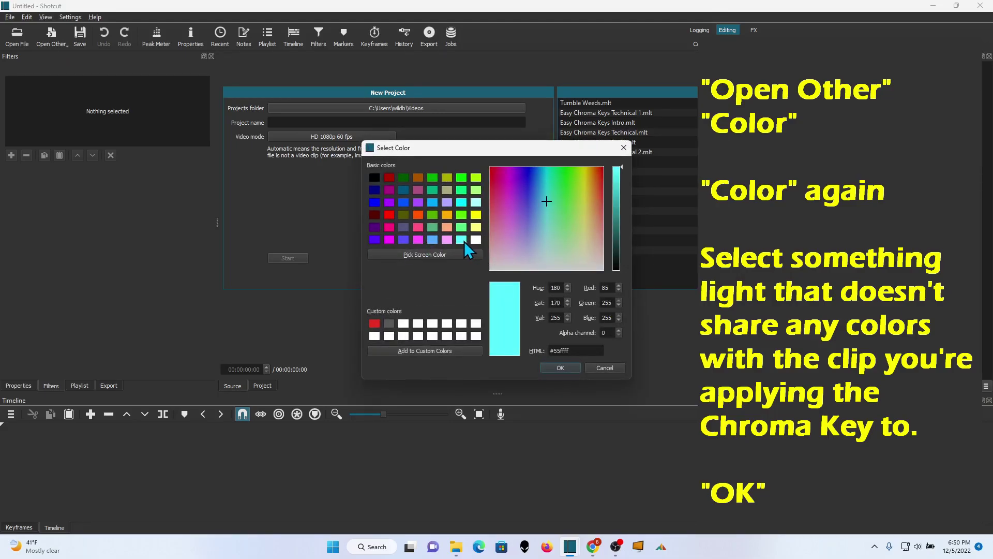
{"action": "left_click", "coordinate": [561, 367]}
{"action": "left_click", "coordinate": [536, 336]}
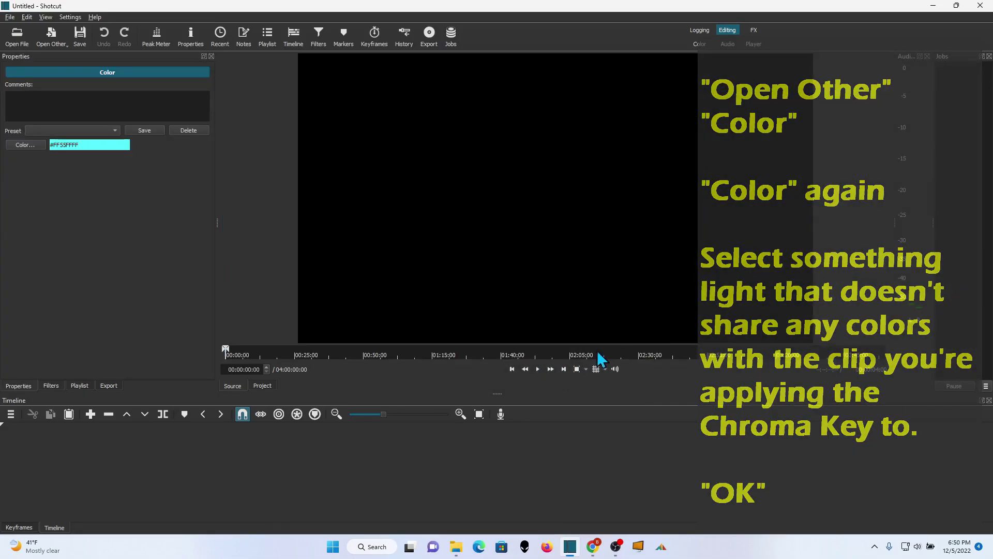
{"action": "left_click_drag", "start_coordinate": [588, 166], "coordinate": [61, 482]}
Add a second video track above V1
{"action": "right_click", "coordinate": [63, 462]}
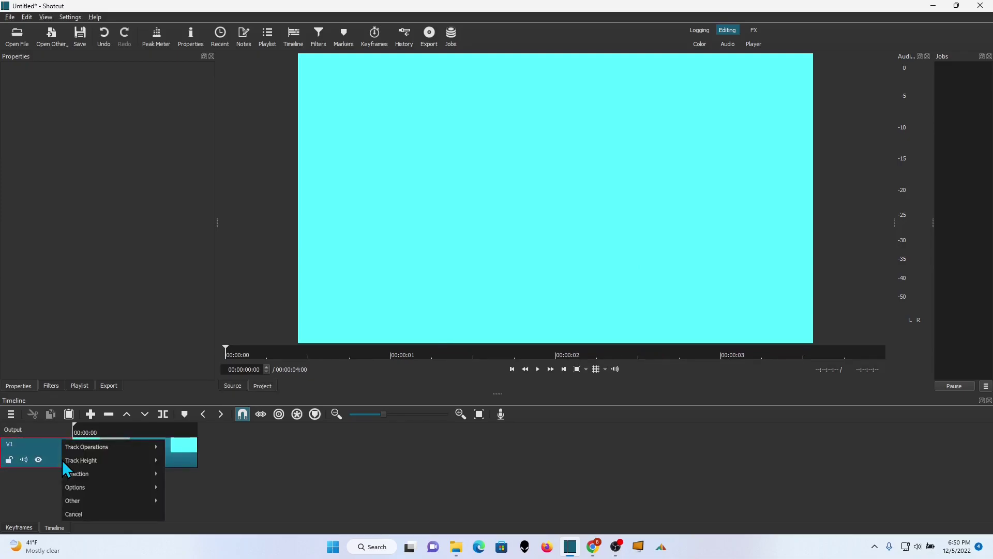
{"action": "mouse_move", "coordinate": [152, 448]}
{"action": "left_click", "coordinate": [185, 459]}
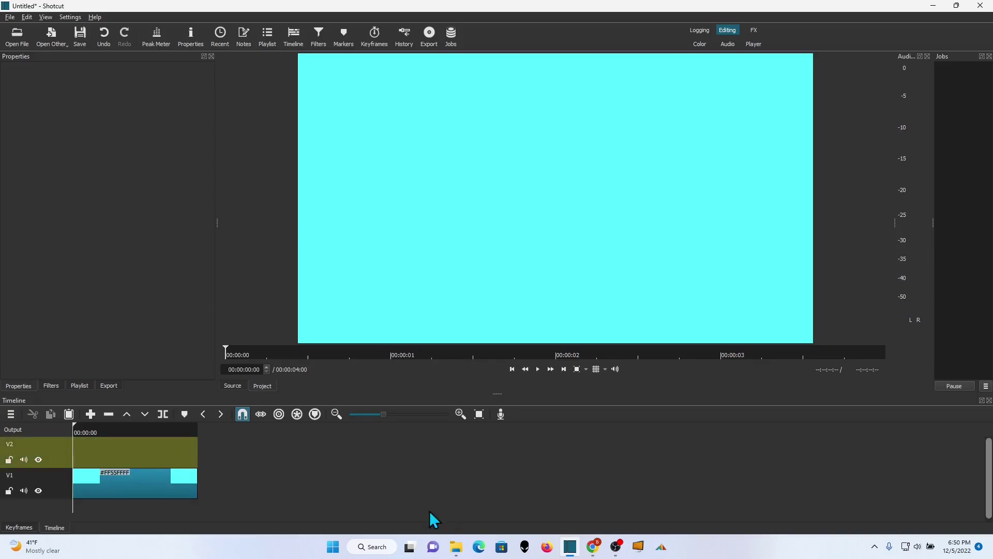
Load Easy Chroma Keys Technical 1 and place it on track V2
{"action": "left_click", "coordinate": [16, 34]}
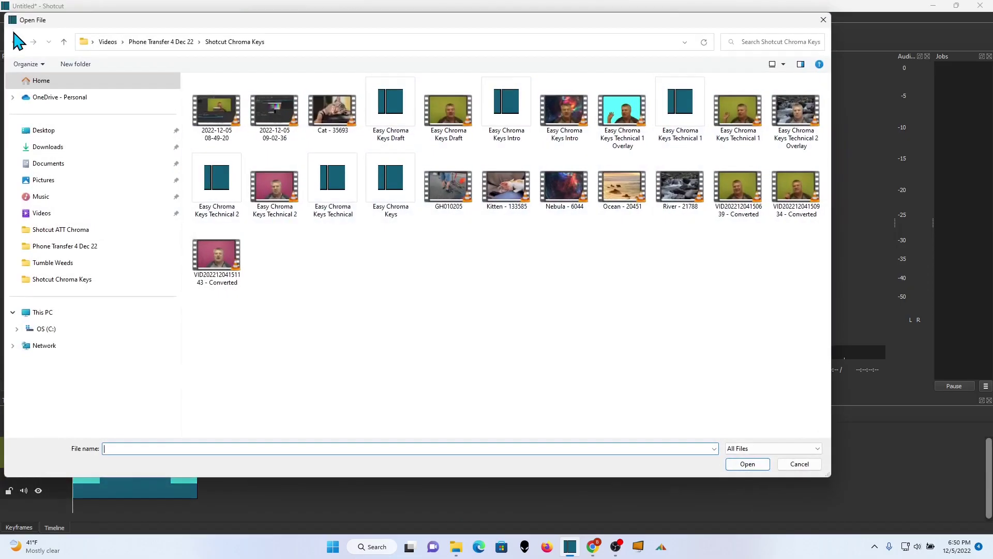
{"action": "double_click", "coordinate": [739, 111]}
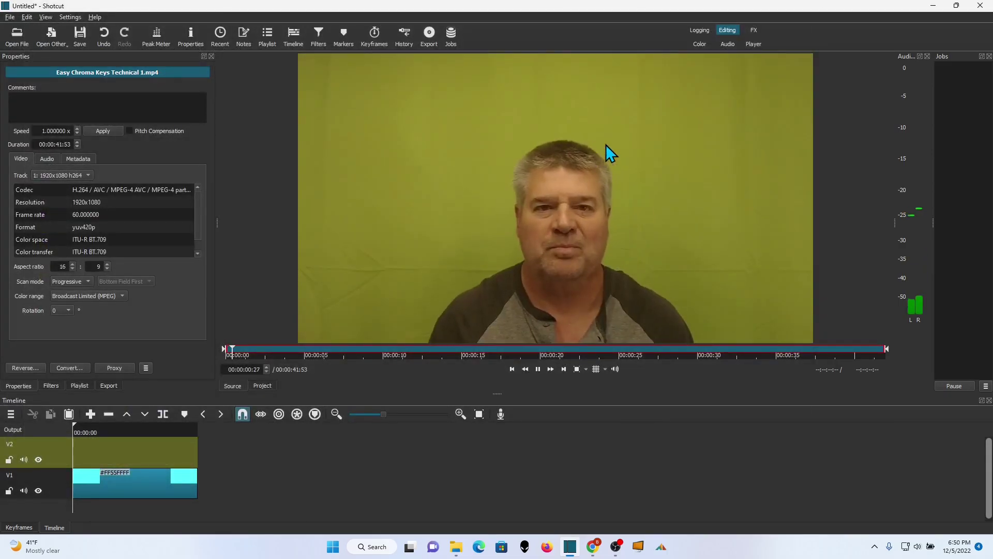
{"action": "left_click_drag", "start_coordinate": [607, 149], "coordinate": [96, 452]}
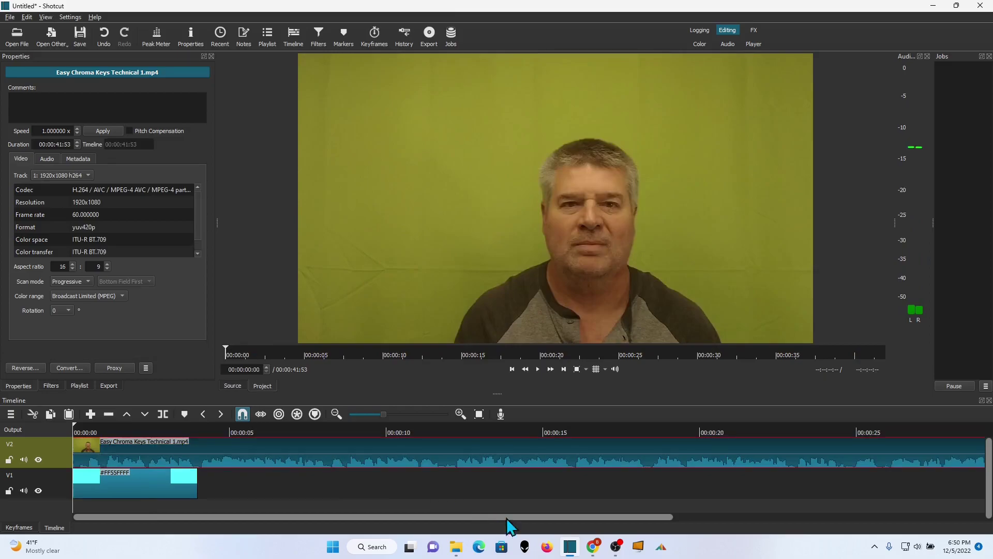
Stretch the cyan clip on V1 to match the presenter clip's length
{"action": "left_click", "coordinate": [479, 414]}
{"action": "left_click_drag", "start_coordinate": [155, 489], "coordinate": [961, 503]}
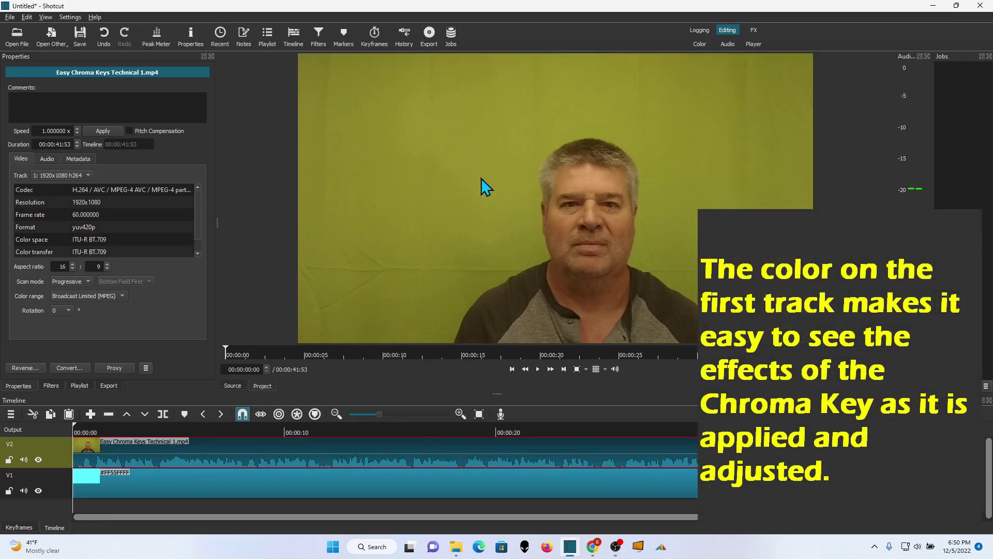
{"action": "left_click", "coordinate": [209, 504]}
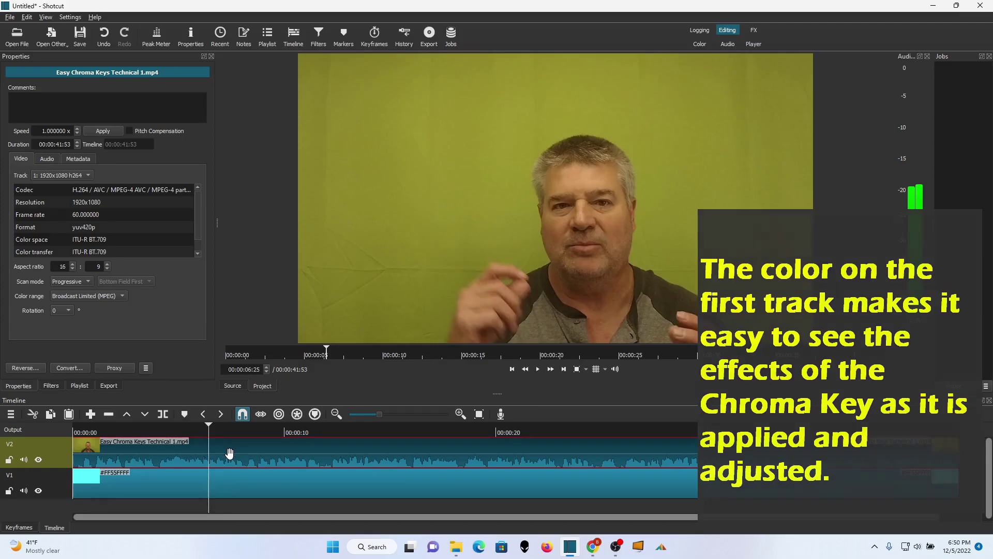
Add a Chroma Key: Advanced video filter to the clip in Hue-Chroma-Intensity colour space
{"action": "left_click", "coordinate": [51, 386]}
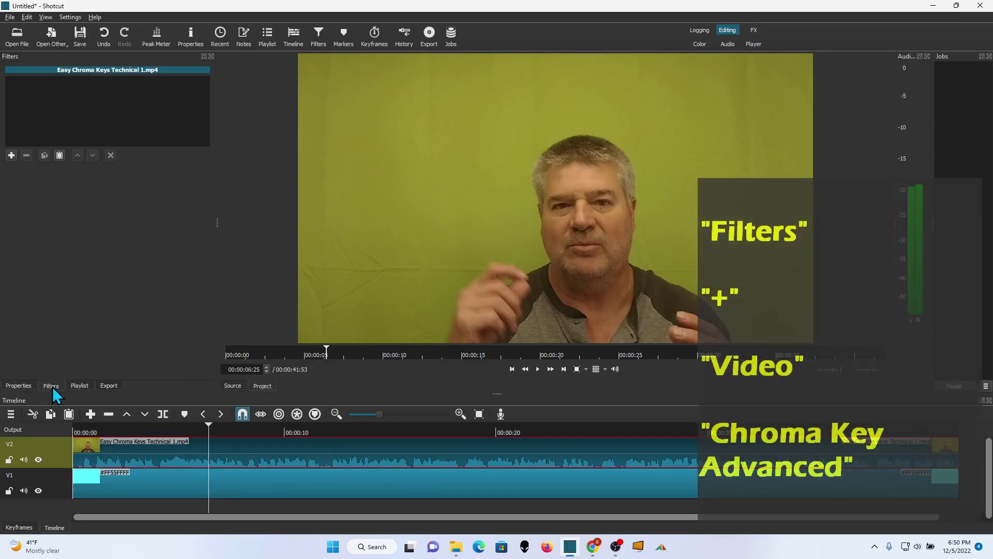
{"action": "left_click", "coordinate": [11, 155]}
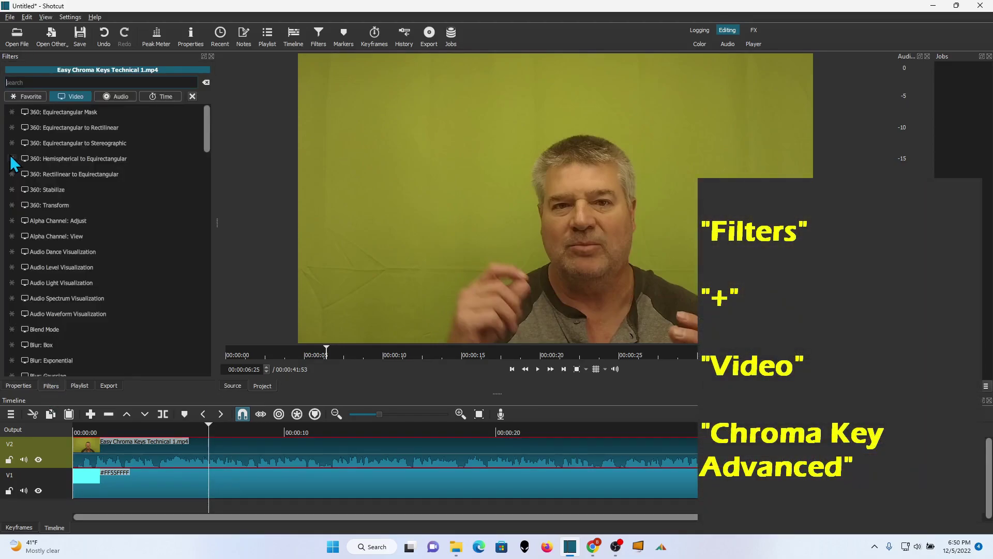
{"action": "left_click", "coordinate": [77, 95]}
{"action": "scroll", "coordinate": [120, 190], "scroll_direction": "down", "scroll_amount": 6}
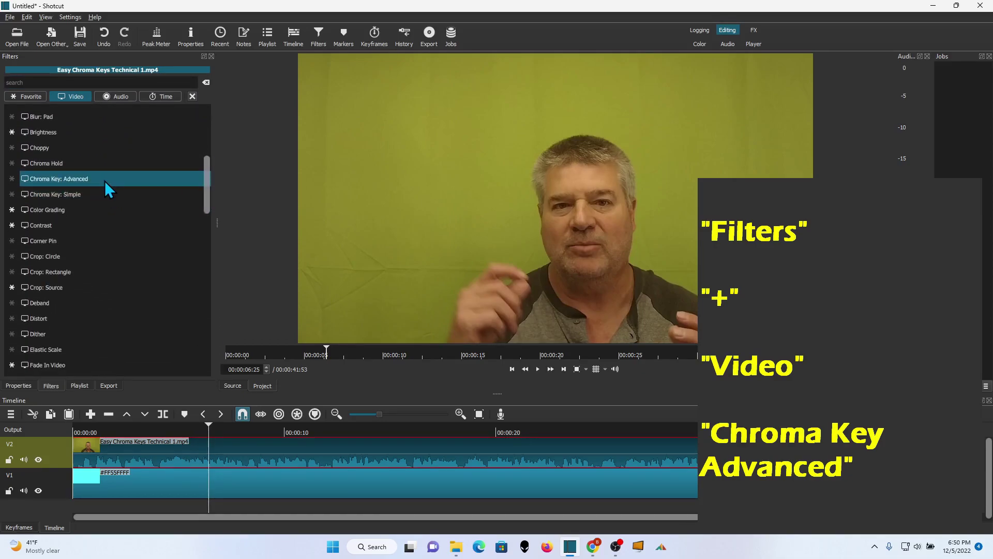
{"action": "left_click", "coordinate": [104, 179]}
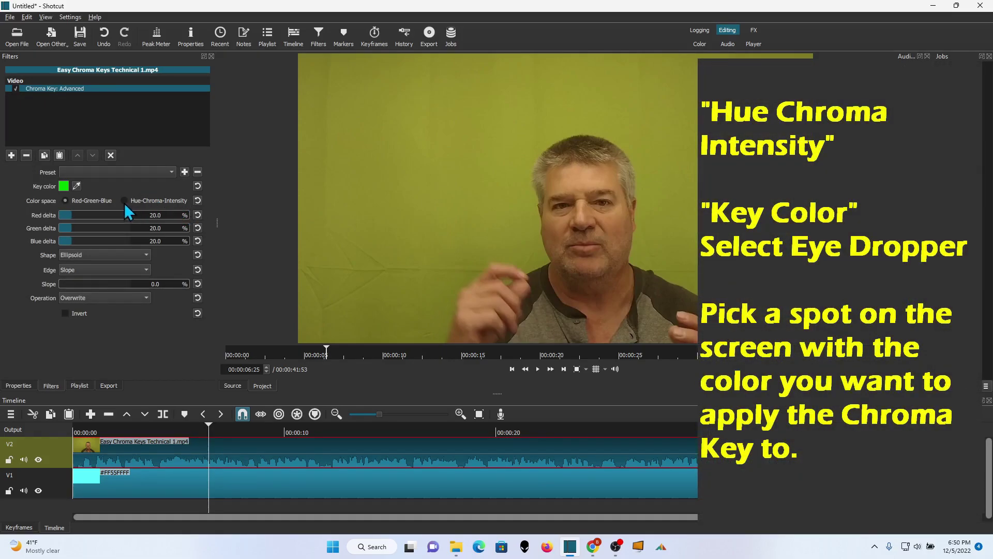
{"action": "left_click", "coordinate": [124, 201]}
Sample the green background as the key colour and lower the Hue delta to 5.0%
{"action": "left_click", "coordinate": [514, 182]}
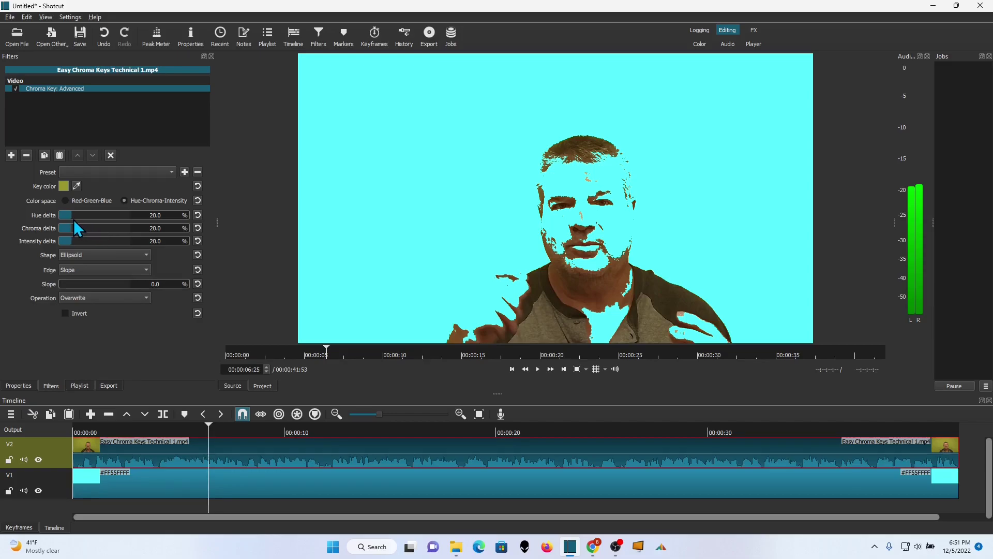
{"action": "left_click_drag", "start_coordinate": [70, 217], "coordinate": [64, 216]}
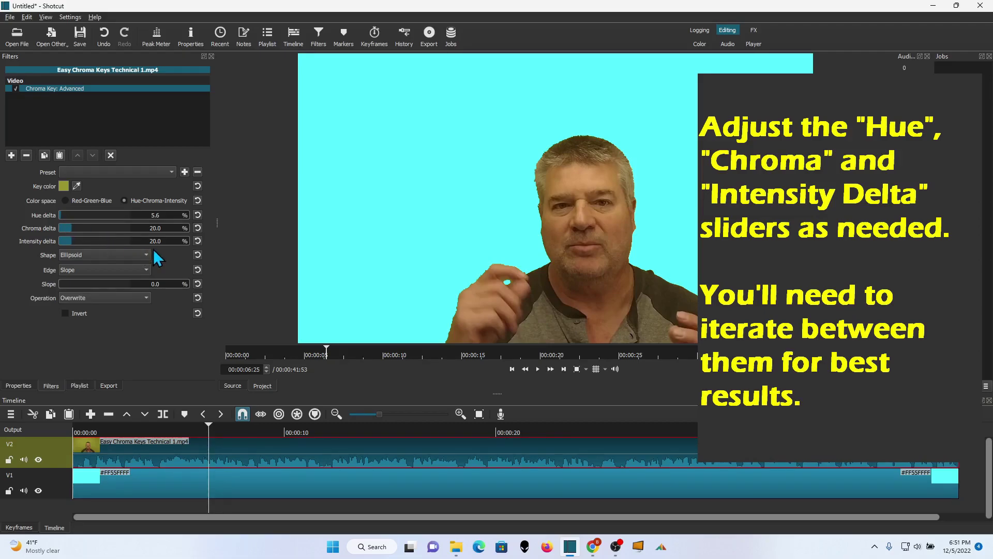
{"action": "left_click", "coordinate": [281, 506]}
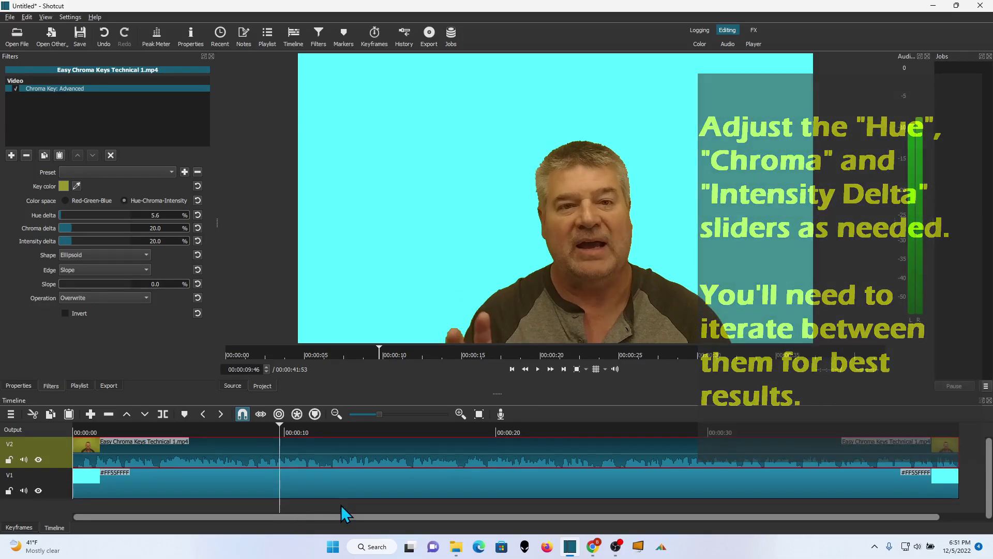
{"action": "left_click", "coordinate": [340, 505]}
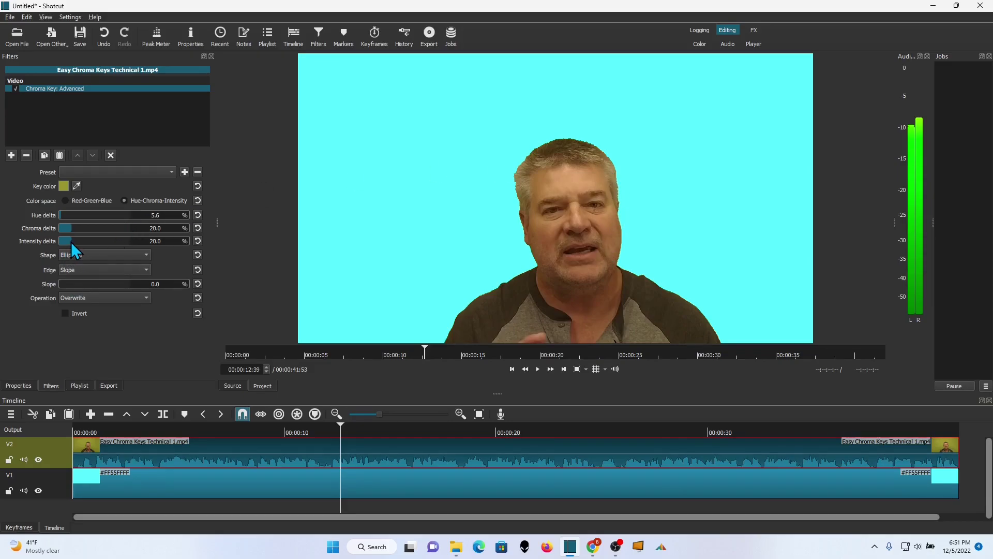
Raise the Intensity delta to 28.9% and the Chroma delta to 20.4%
{"action": "left_click_drag", "start_coordinate": [72, 241], "coordinate": [76, 243]}
{"action": "left_click_drag", "start_coordinate": [73, 231], "coordinate": [73, 231]}
{"action": "left_click_drag", "start_coordinate": [337, 505], "coordinate": [159, 505]}
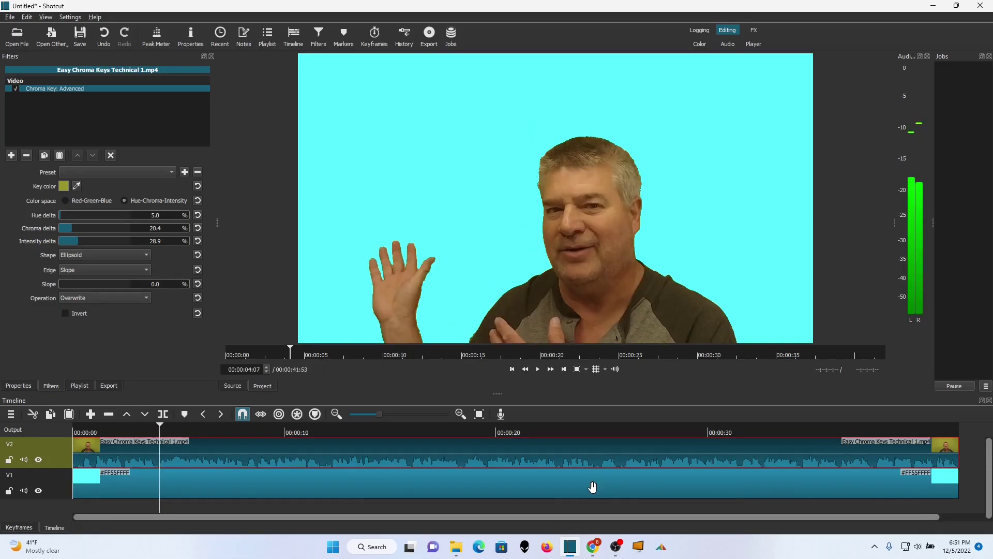
Delete the cyan clip from V1 and put River - 21788.mp4 there instead
{"action": "left_click", "coordinate": [593, 487]}
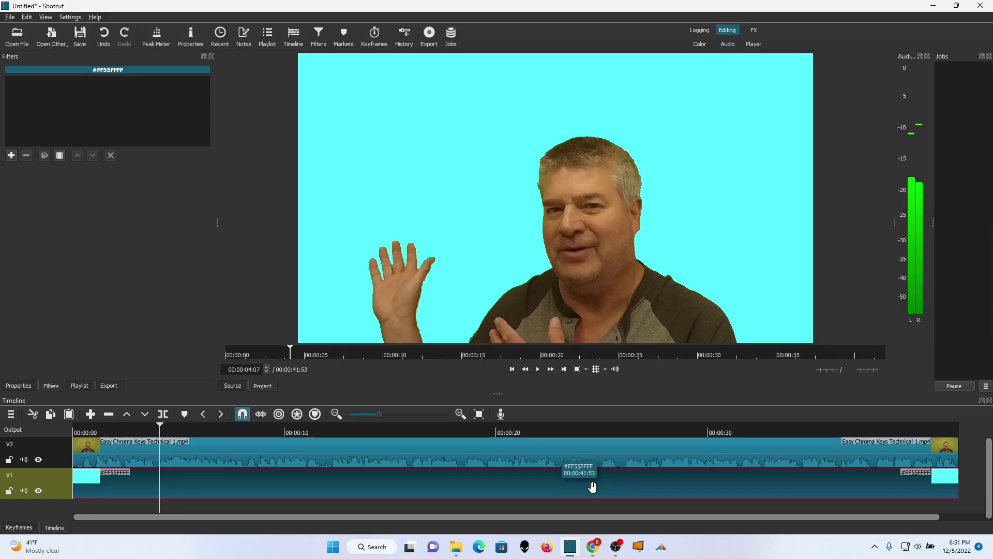
{"action": "key", "text": "Delete"}
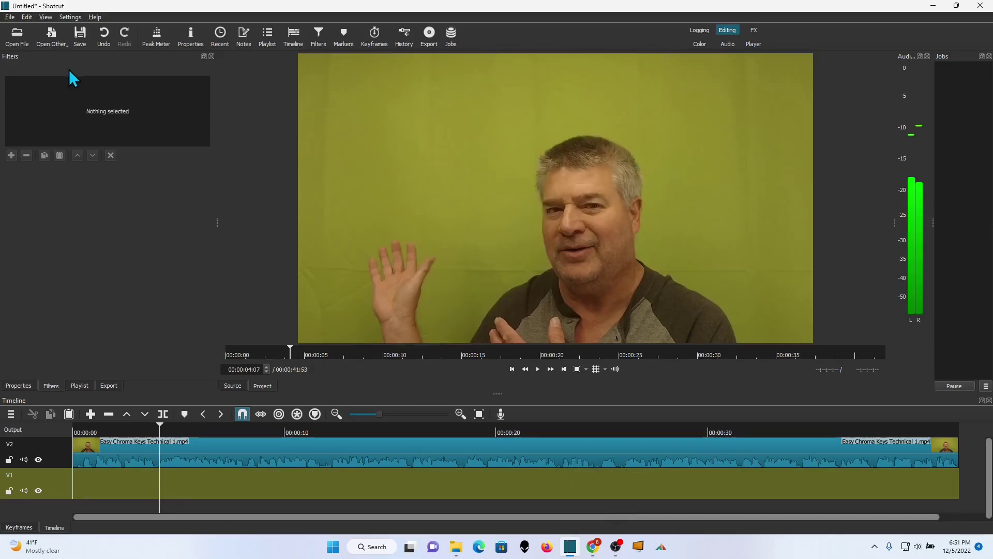
{"action": "left_click", "coordinate": [18, 34]}
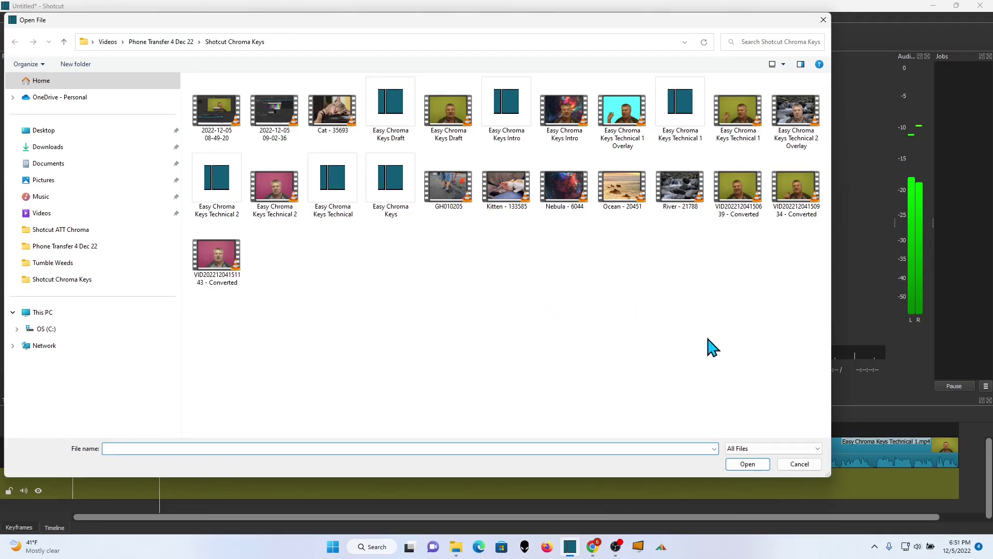
{"action": "left_click", "coordinate": [692, 187]}
{"action": "double_click", "coordinate": [692, 189]}
{"action": "left_click_drag", "start_coordinate": [626, 175], "coordinate": [95, 496]}
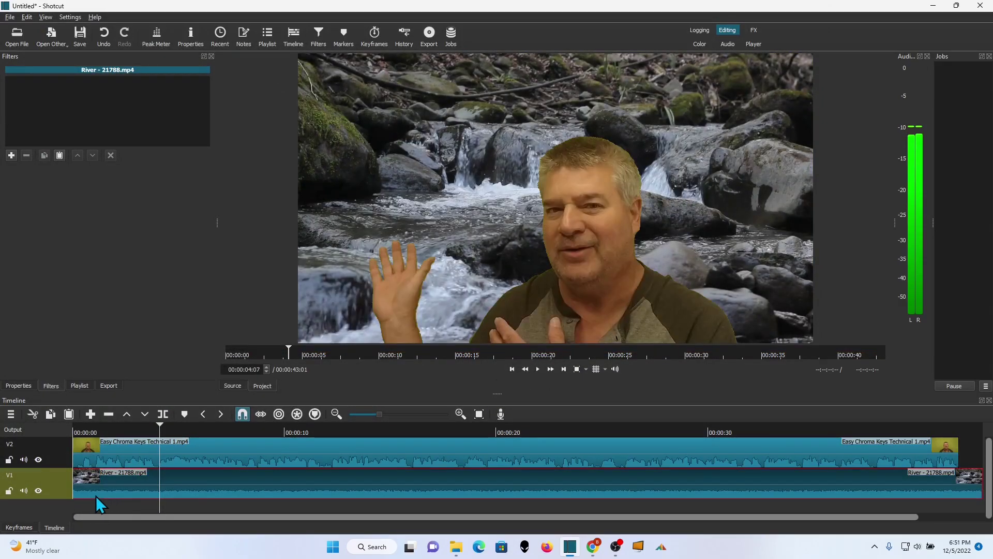
Mute track V1, play back the composite, and trim the River clip's end to match the presenter
{"action": "left_click", "coordinate": [24, 491]}
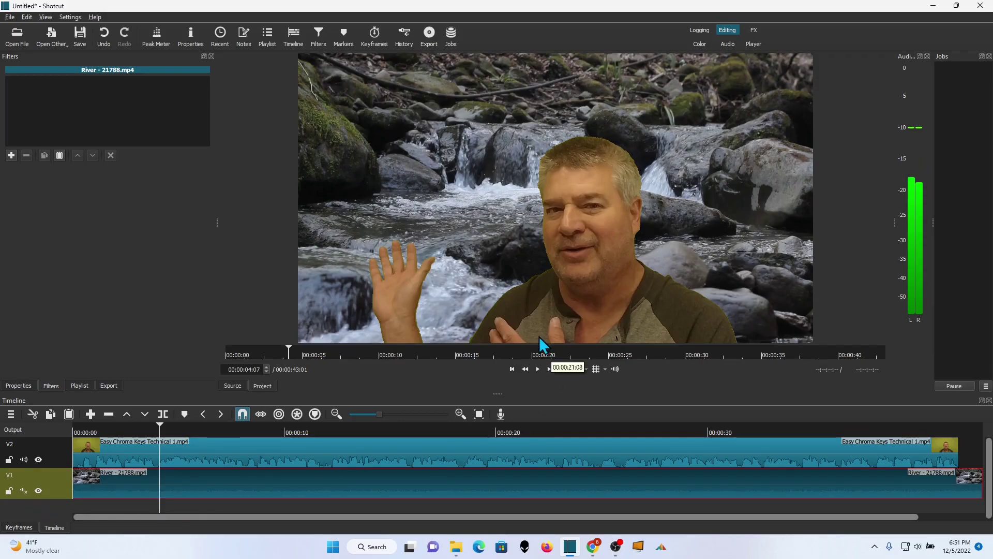
{"action": "left_click", "coordinate": [538, 369]}
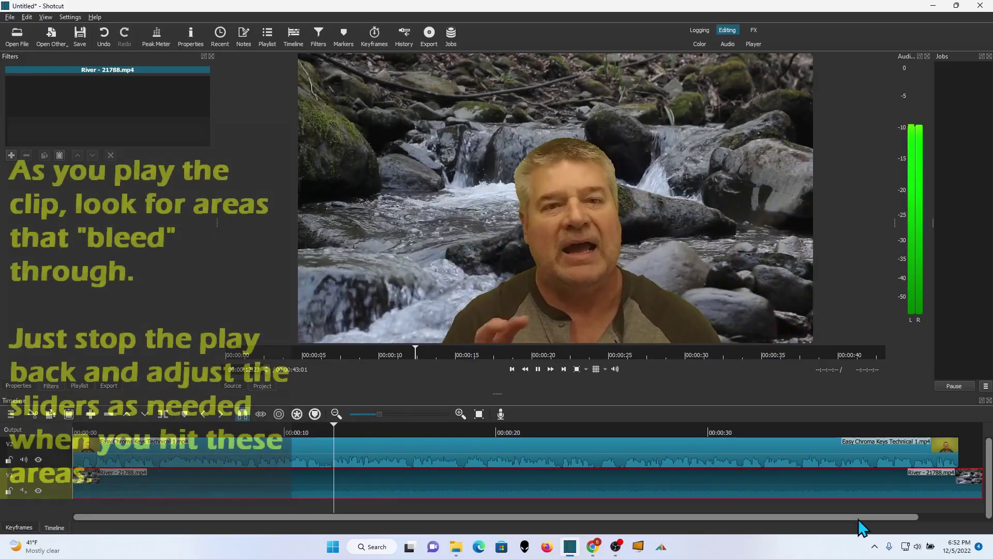
{"action": "scroll", "coordinate": [898, 514], "scroll_direction": "right", "scroll_amount": 2}
{"action": "left_click_drag", "start_coordinate": [937, 491], "coordinate": [913, 490]}
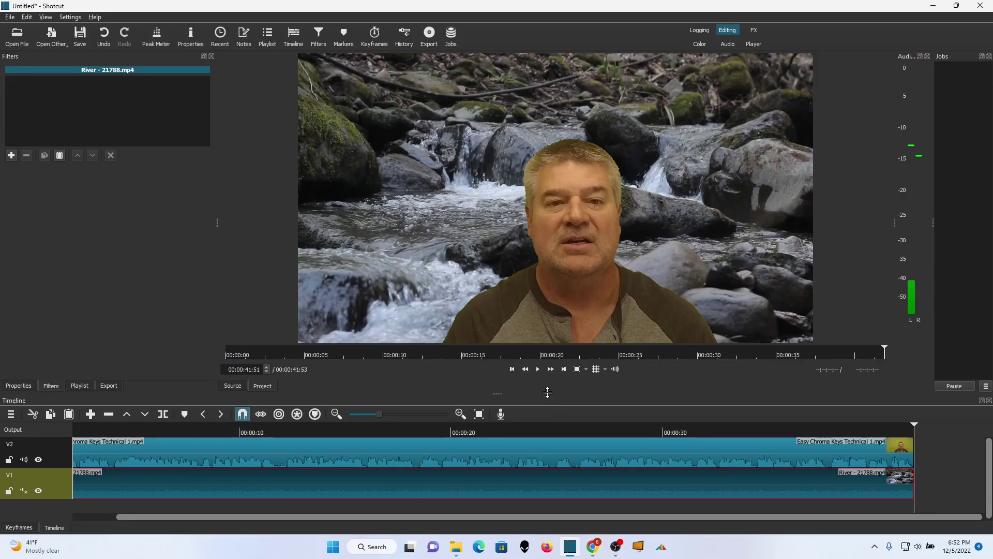
Start a new project without saving the old one
{"action": "left_click", "coordinate": [10, 17]}
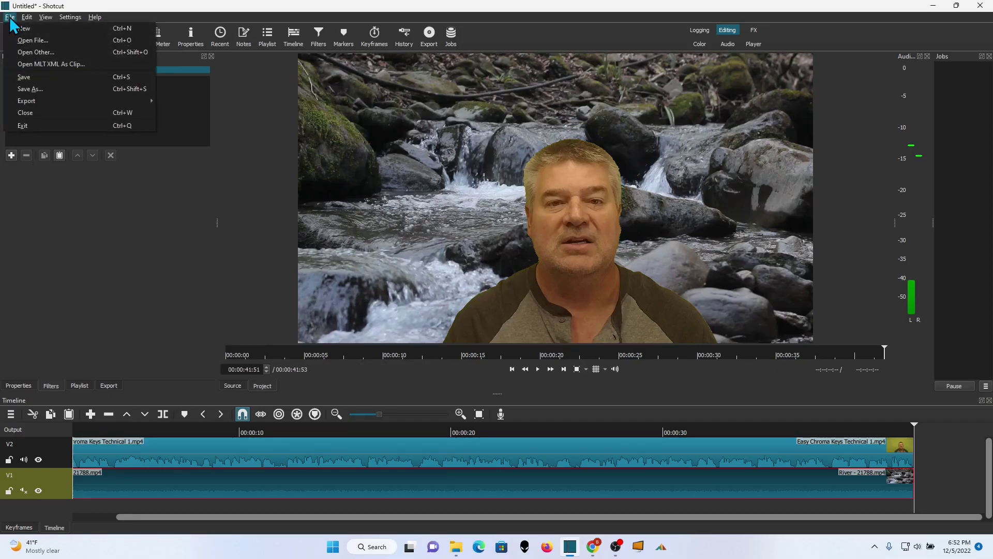
{"action": "left_click", "coordinate": [22, 28]}
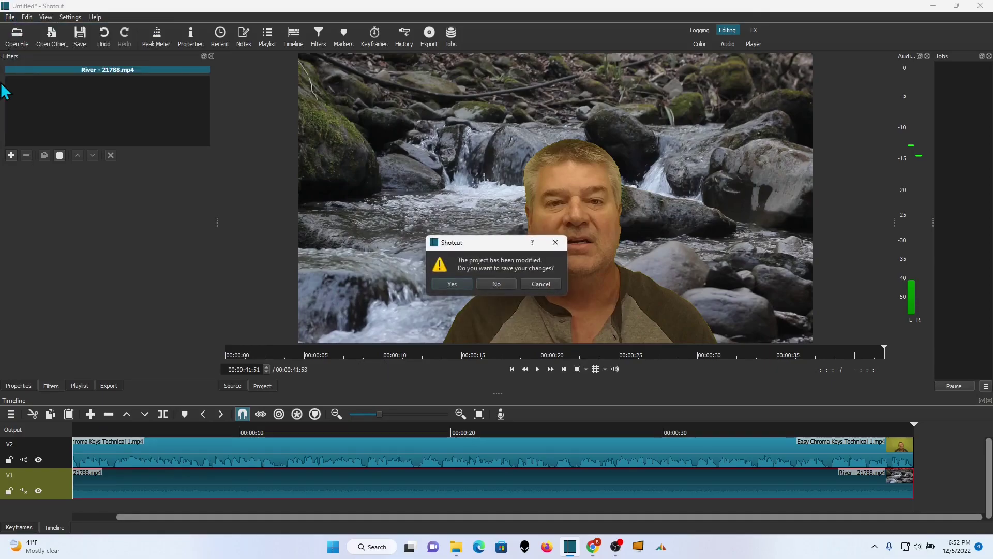
{"action": "left_click", "coordinate": [499, 282]}
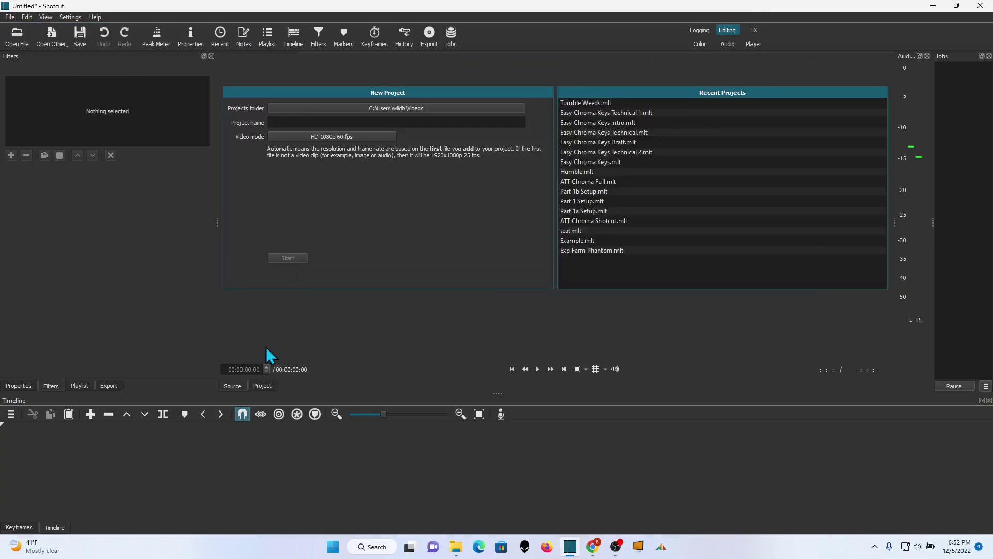
Create a light cyan #55ffff colour clip and place it on track V1
{"action": "left_click", "coordinate": [60, 39]}
{"action": "left_click", "coordinate": [64, 56]}
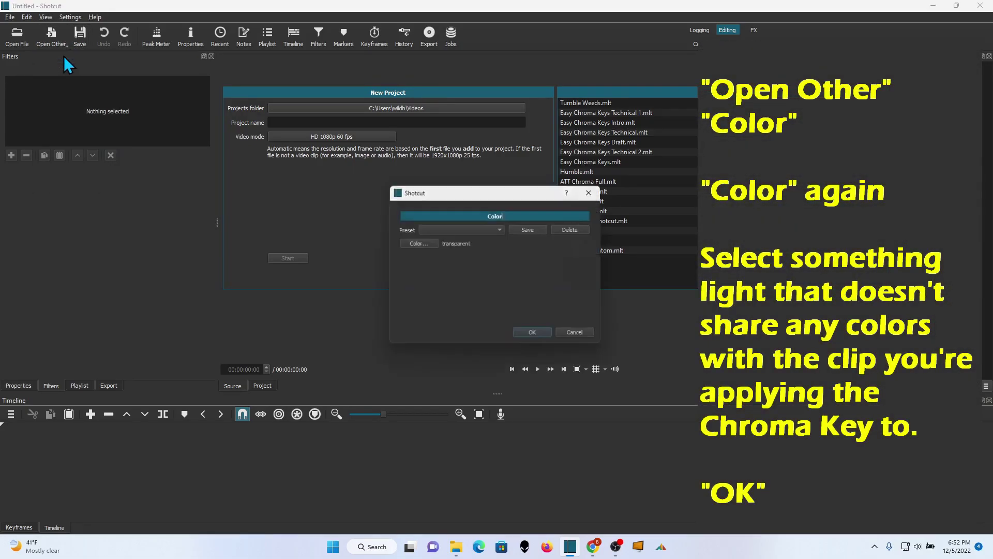
{"action": "left_click", "coordinate": [426, 247]}
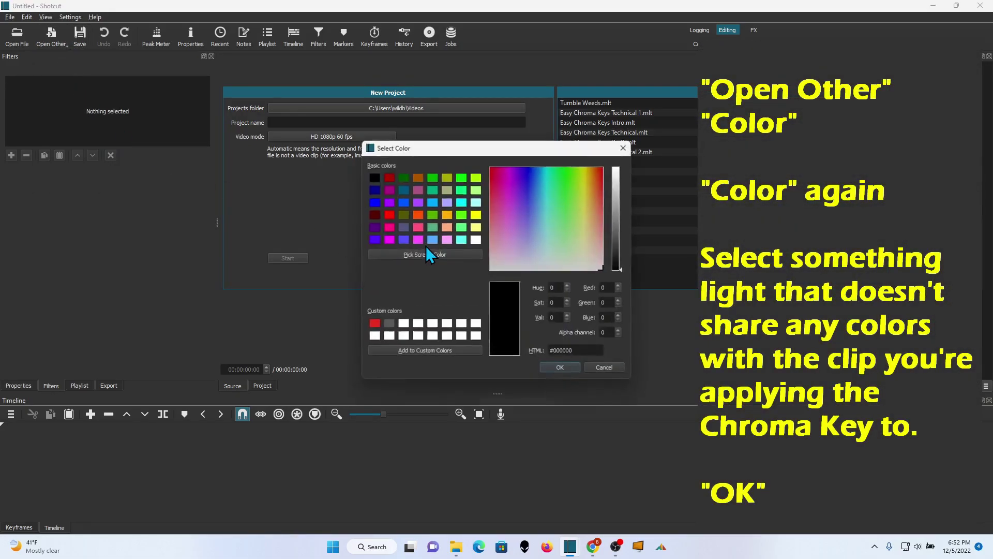
{"action": "left_click", "coordinate": [461, 239]}
{"action": "left_click", "coordinate": [558, 368]}
{"action": "left_click", "coordinate": [547, 338]}
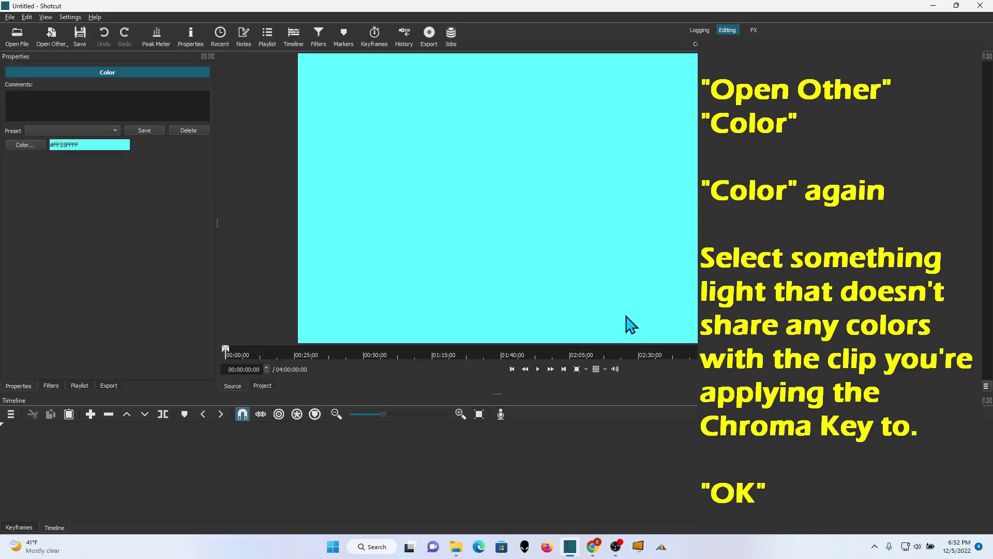
{"action": "left_click_drag", "start_coordinate": [546, 289], "coordinate": [51, 468]}
Add a second video track above V1
{"action": "right_click", "coordinate": [62, 462]}
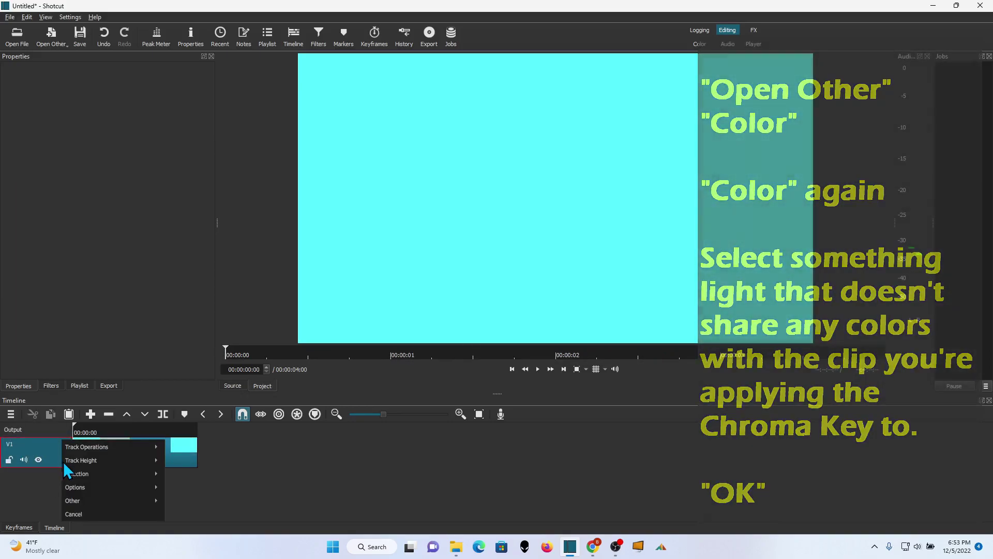
{"action": "mouse_move", "coordinate": [80, 448]}
{"action": "left_click", "coordinate": [175, 461]}
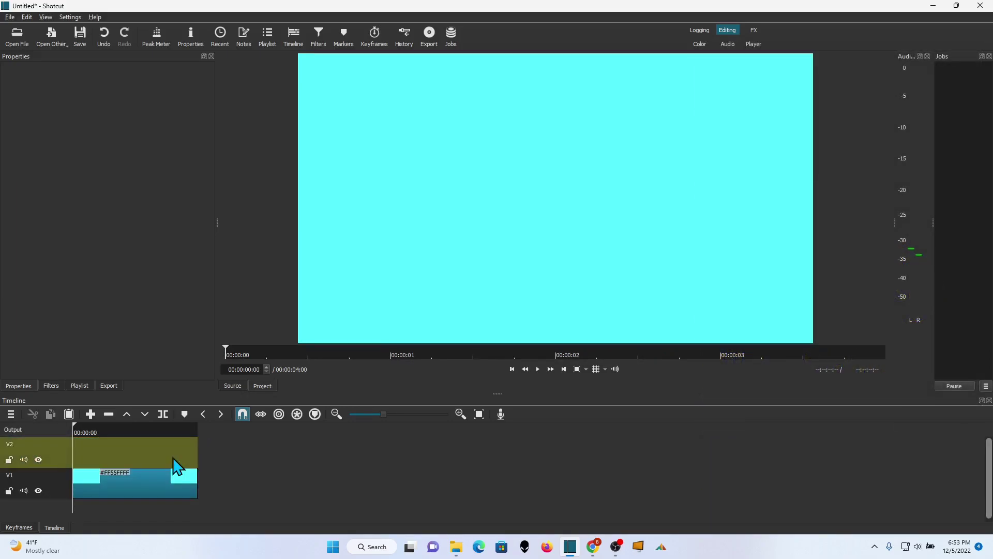
Place Easy Chroma Keys Technical 2.mp4 on V2 and stretch the cyan clip to its 30-second length
{"action": "left_click", "coordinate": [17, 35]}
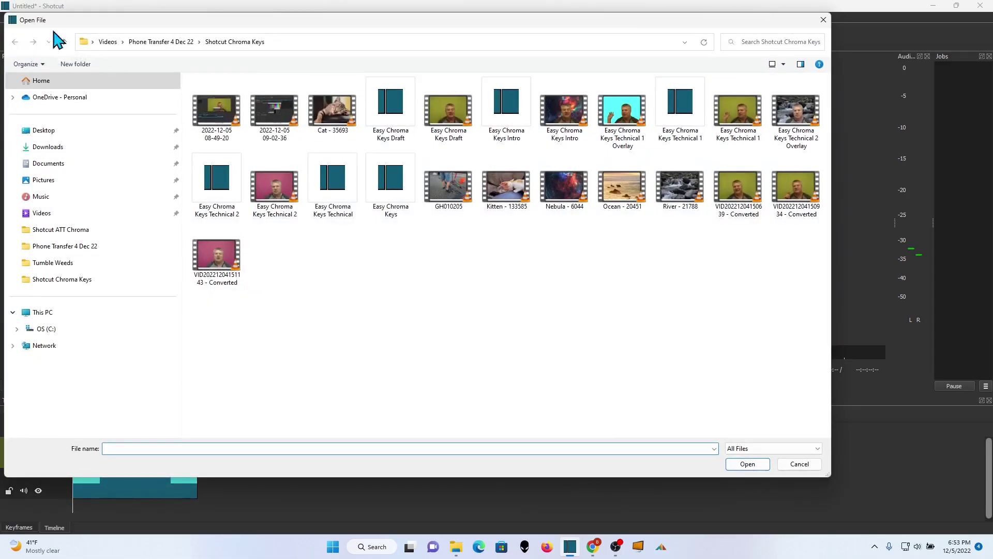
{"action": "left_click", "coordinate": [288, 192]}
{"action": "double_click", "coordinate": [288, 192]}
{"action": "left_click_drag", "start_coordinate": [679, 229], "coordinate": [123, 449]}
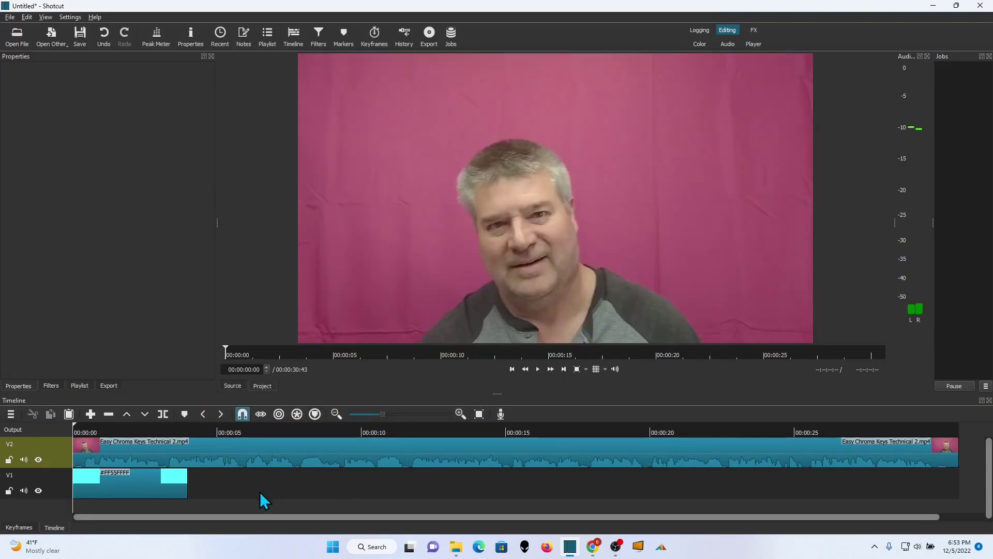
{"action": "left_click_drag", "start_coordinate": [186, 484], "coordinate": [970, 488]}
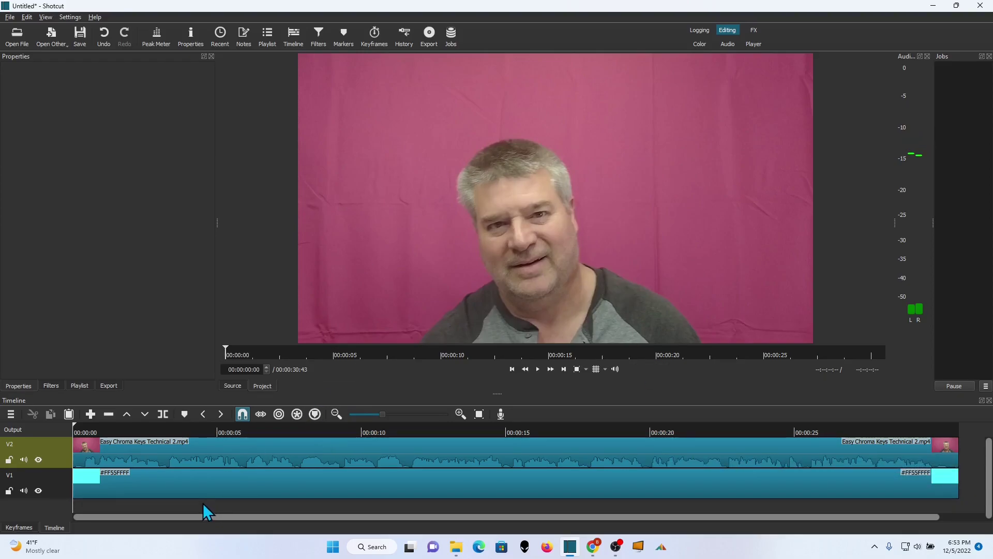
Add Chroma Key: Advanced to the fuchsia clip on V2, set to Hue-Chroma-Intensity, and activate the eyedropper
{"action": "left_click", "coordinate": [225, 504]}
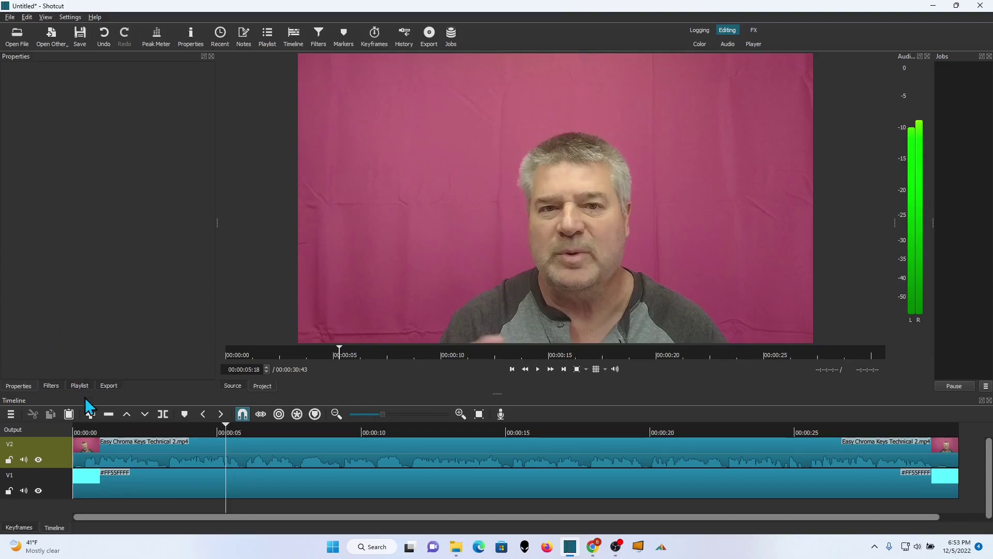
{"action": "left_click", "coordinate": [187, 457]}
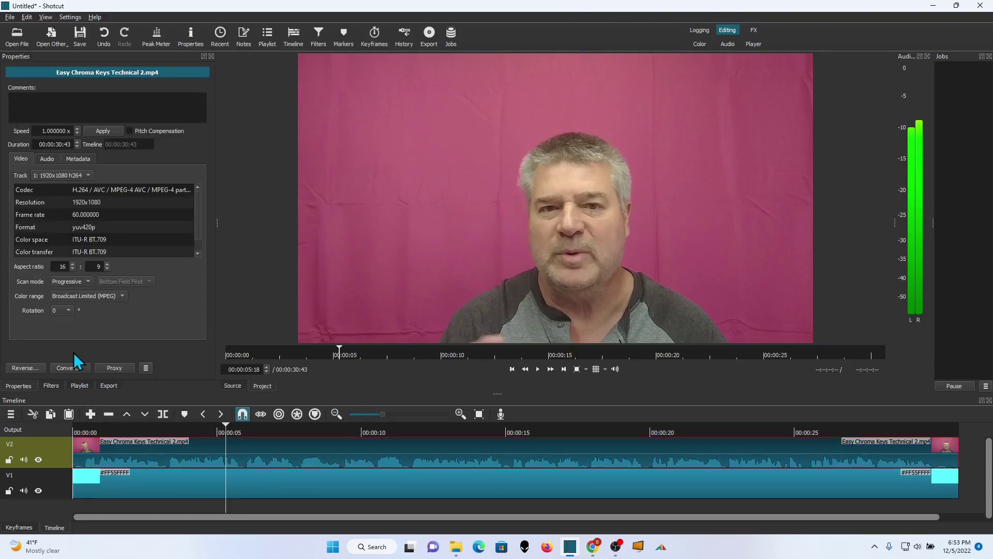
{"action": "left_click", "coordinate": [51, 385]}
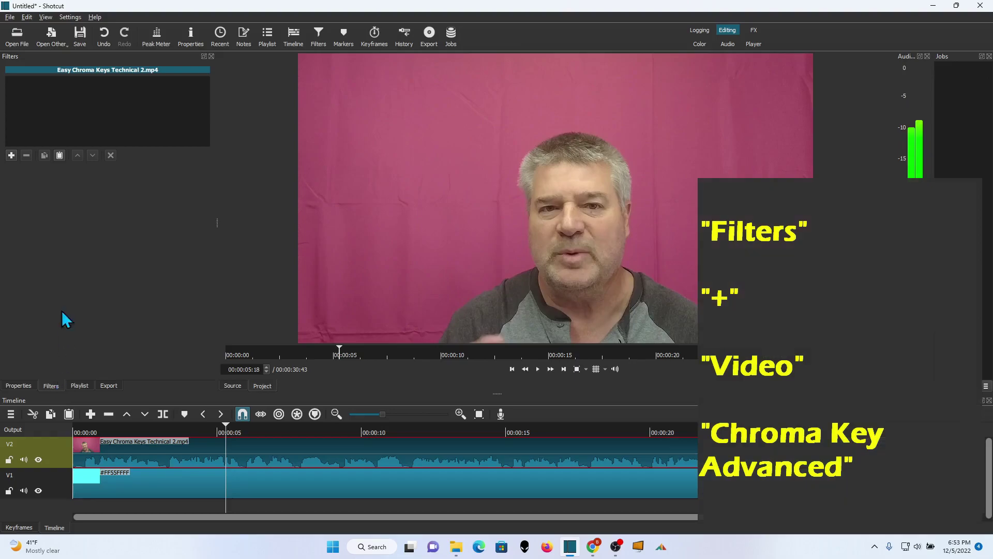
{"action": "left_click", "coordinate": [11, 156]}
{"action": "scroll", "coordinate": [126, 204], "scroll_direction": "down", "scroll_amount": 1}
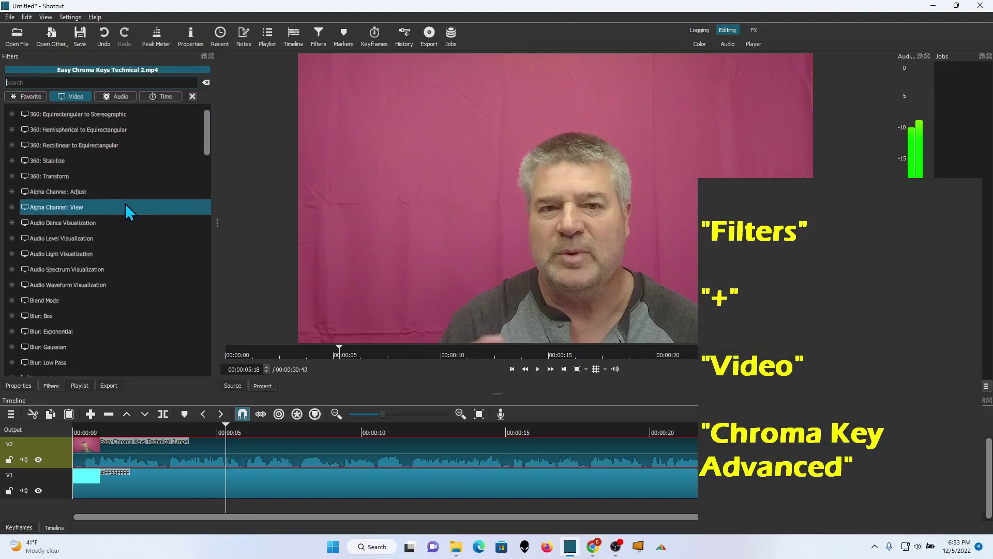
{"action": "scroll", "coordinate": [125, 207], "scroll_direction": "down", "scroll_amount": 4}
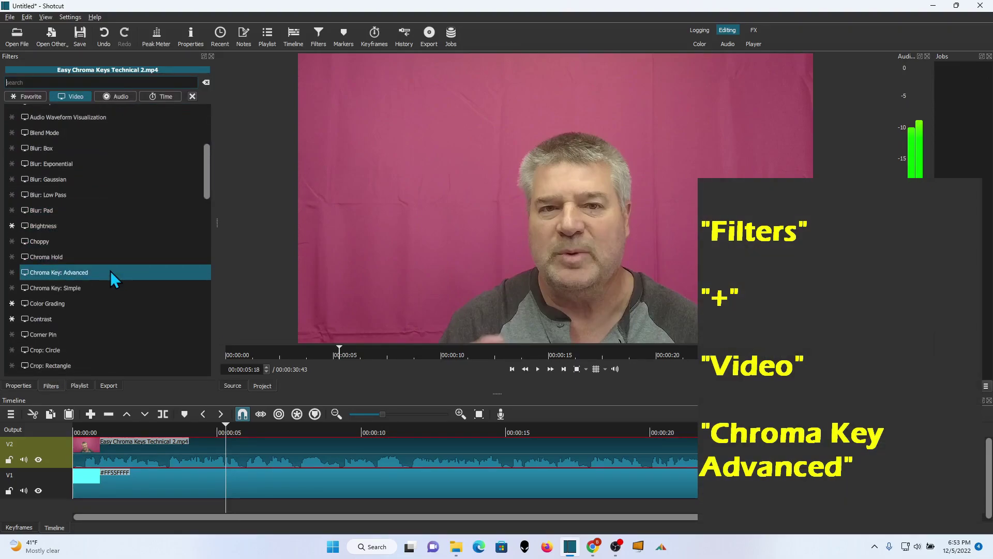
{"action": "left_click", "coordinate": [110, 273]}
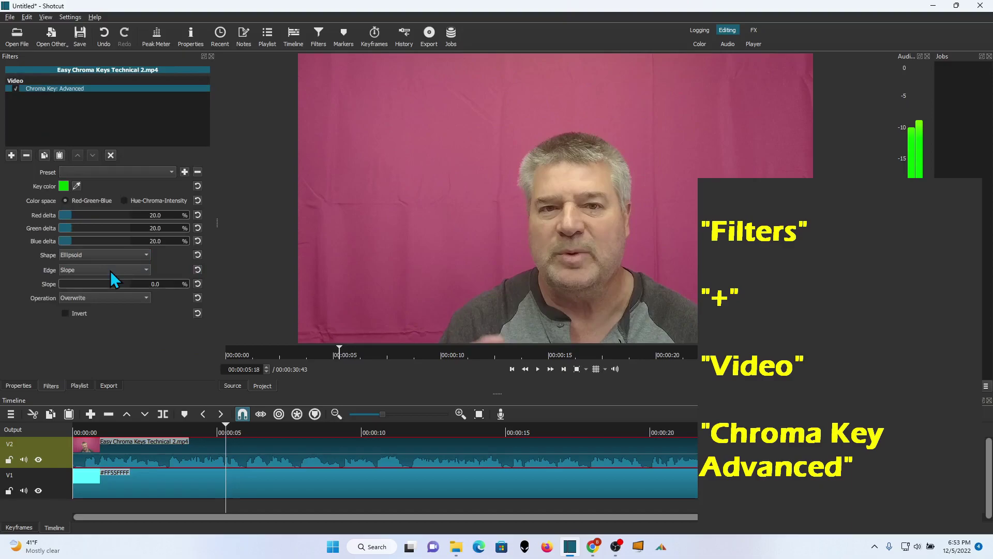
{"action": "left_click", "coordinate": [125, 201]}
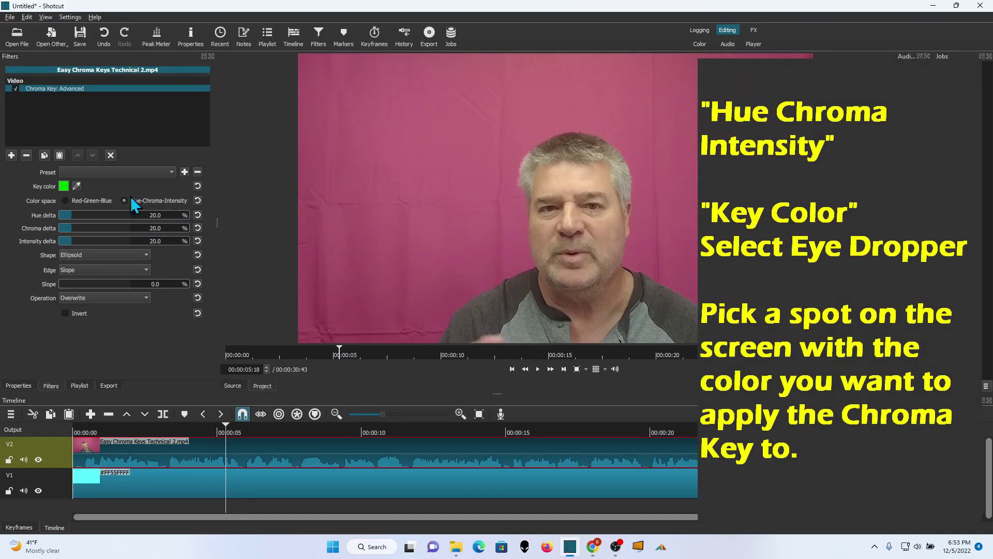
{"action": "left_click", "coordinate": [77, 186]}
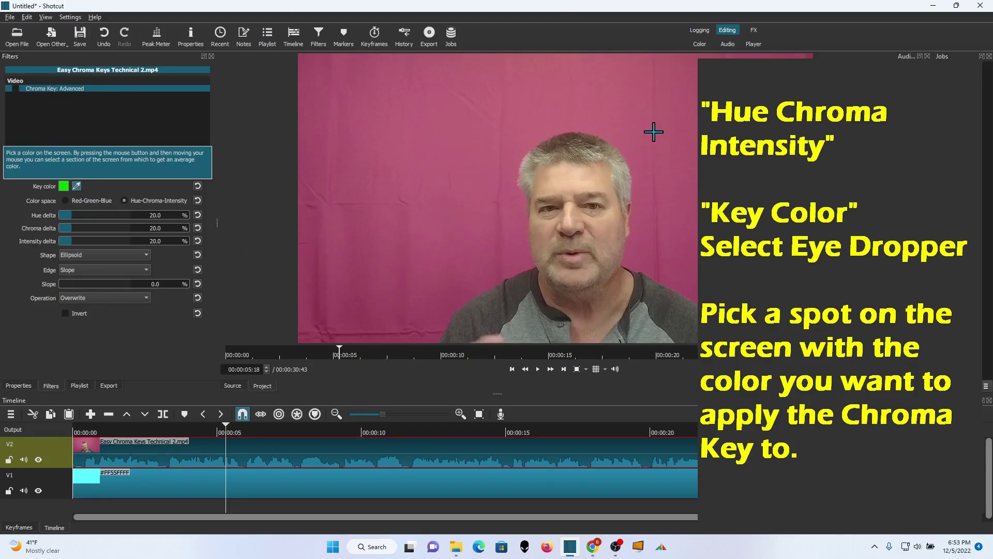
Key the pink backdrop with hue delta 4.2% and intensity delta 38.0%, checking frames at 3-13 seconds
{"action": "left_click", "coordinate": [637, 133]}
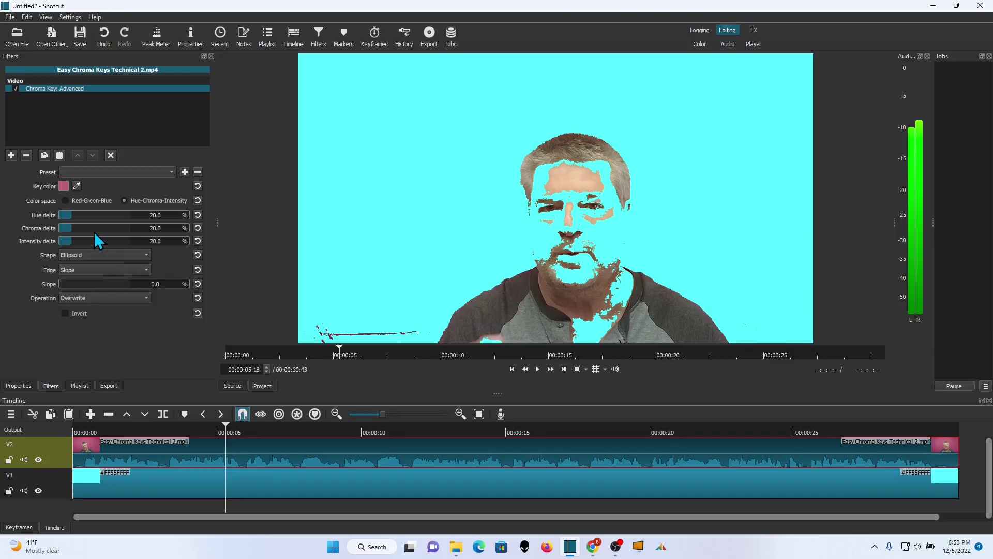
{"action": "left_click_drag", "start_coordinate": [74, 216], "coordinate": [63, 219]}
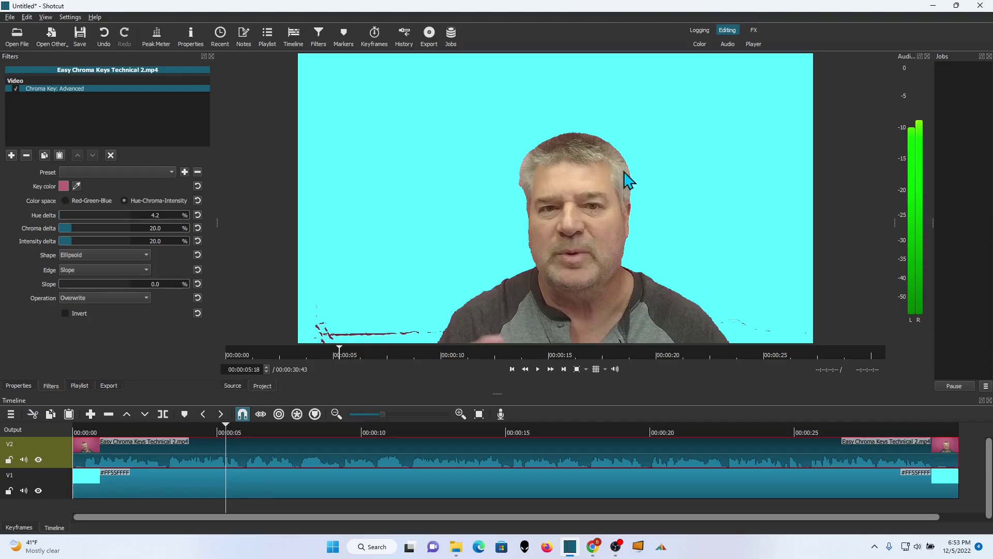
{"action": "left_click", "coordinate": [277, 505]}
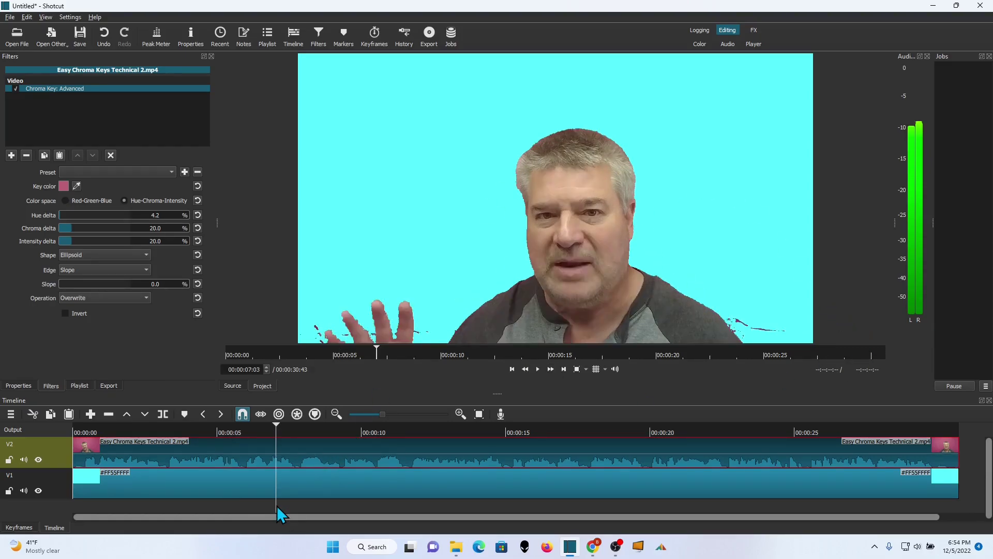
{"action": "left_click", "coordinate": [383, 507]}
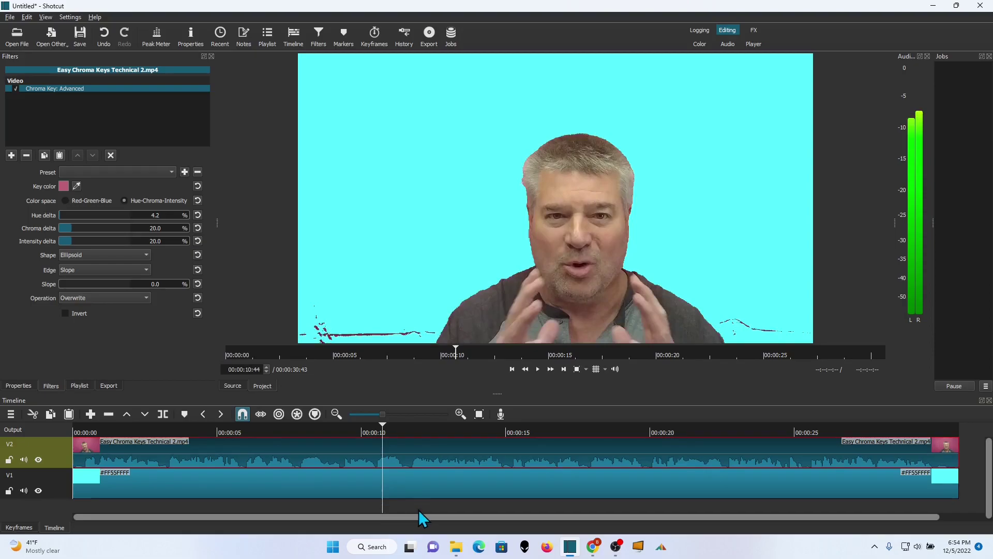
{"action": "left_click", "coordinate": [469, 509]}
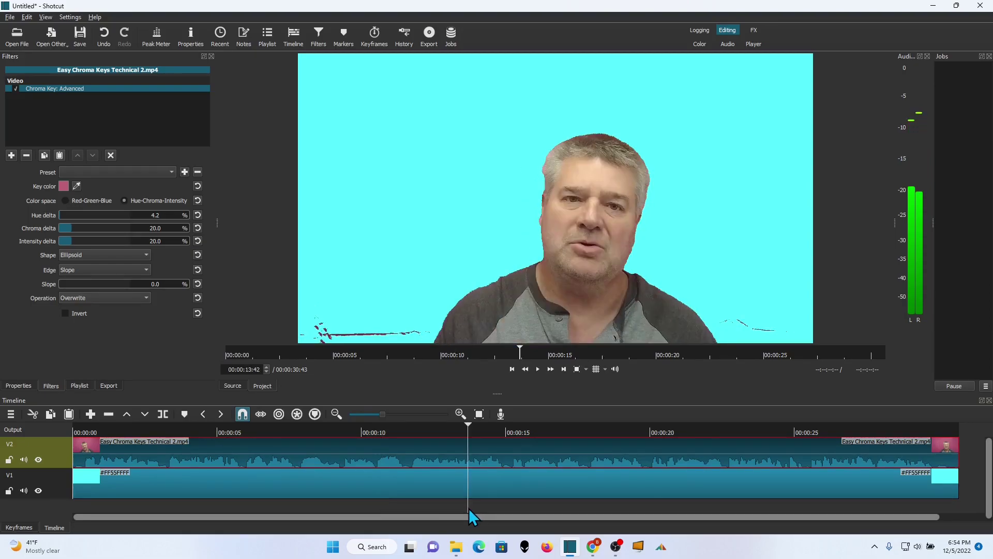
{"action": "left_click", "coordinate": [160, 505]}
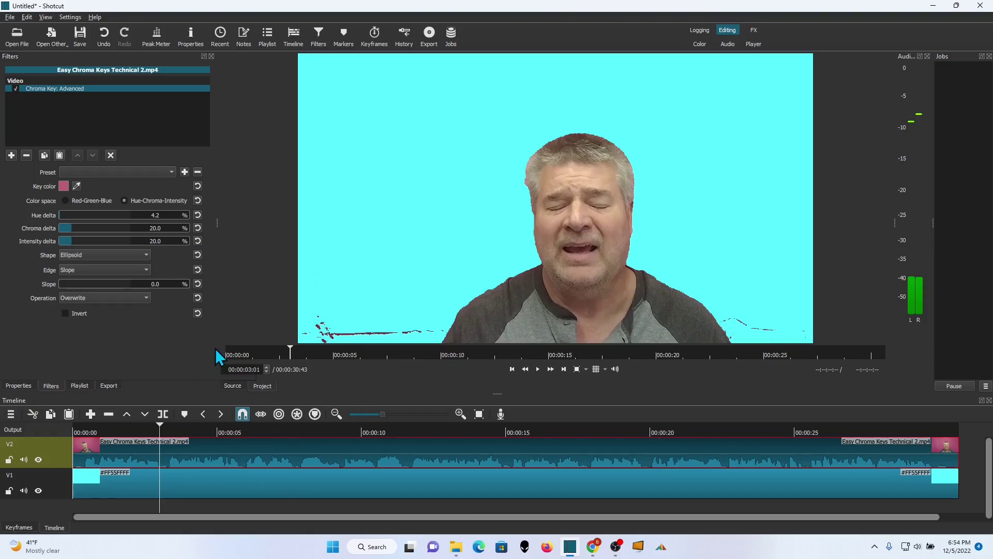
{"action": "left_click_drag", "start_coordinate": [67, 242], "coordinate": [86, 243]}
Review the key at 6, 11 and 16 seconds, then set Chroma delta 12.0% and Intensity delta 31.0%
{"action": "left_click", "coordinate": [266, 504]}
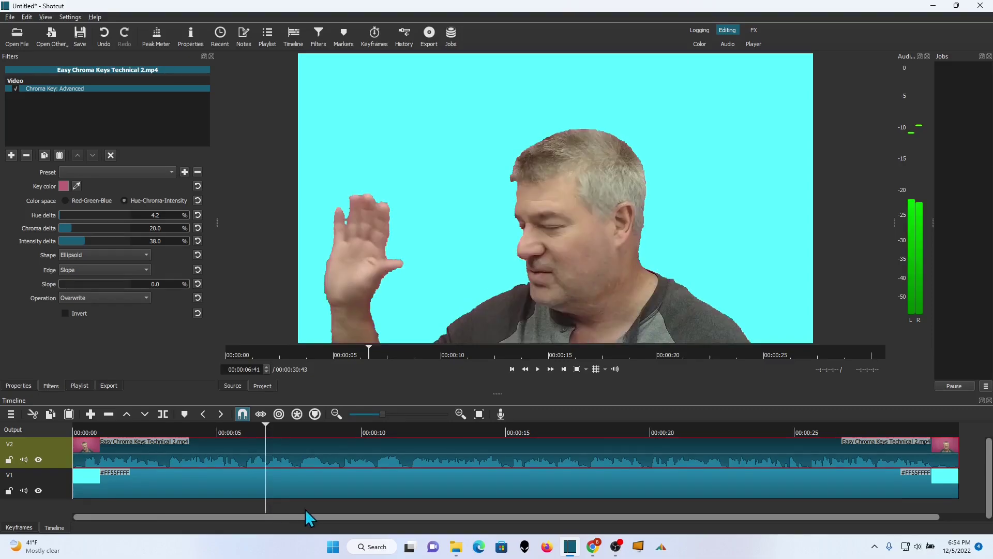
{"action": "left_click", "coordinate": [396, 511]}
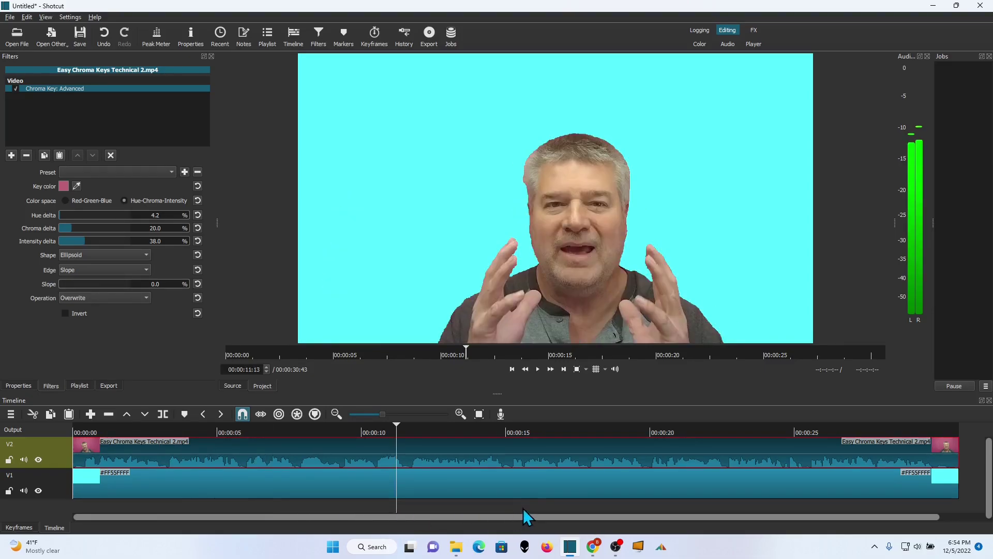
{"action": "left_click", "coordinate": [540, 504]}
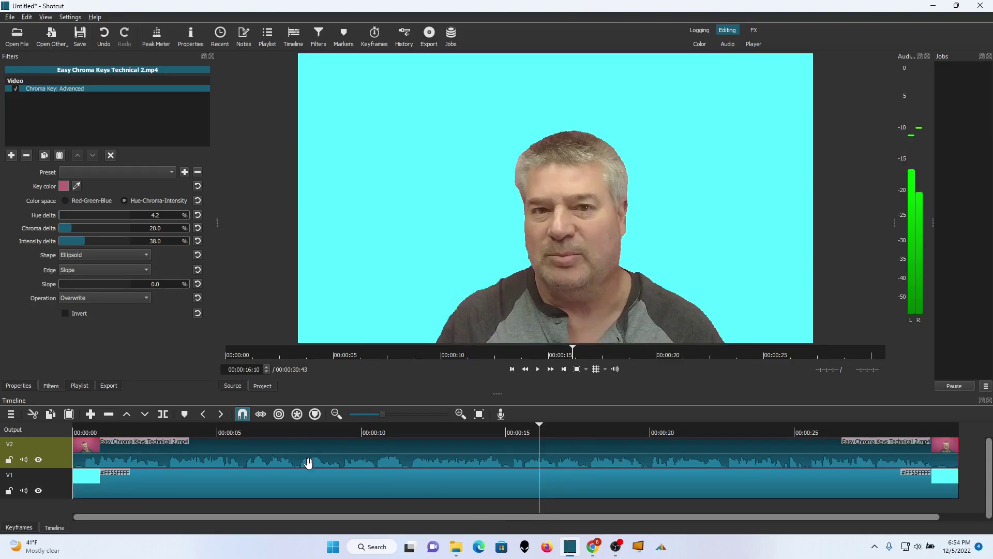
{"action": "left_click", "coordinate": [128, 506]}
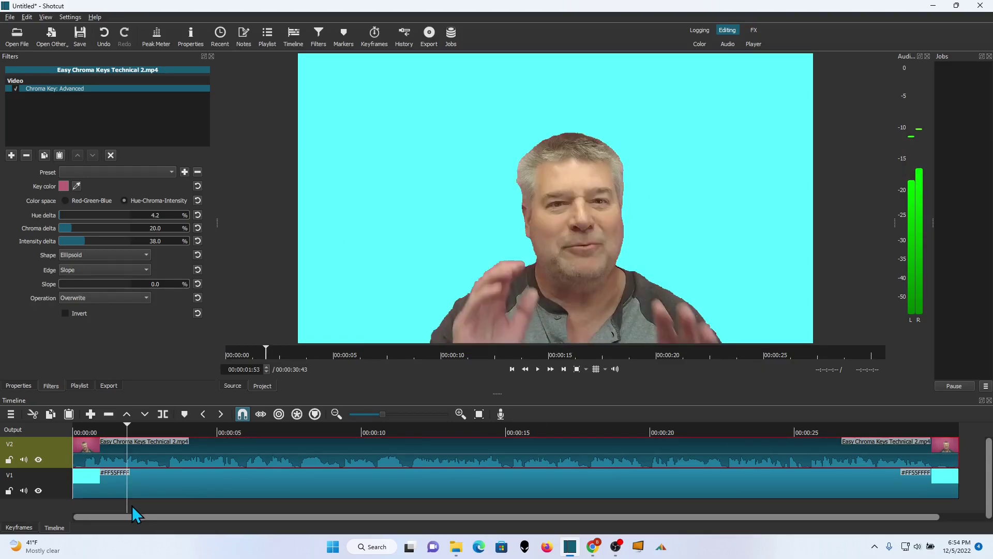
{"action": "left_click", "coordinate": [538, 369]}
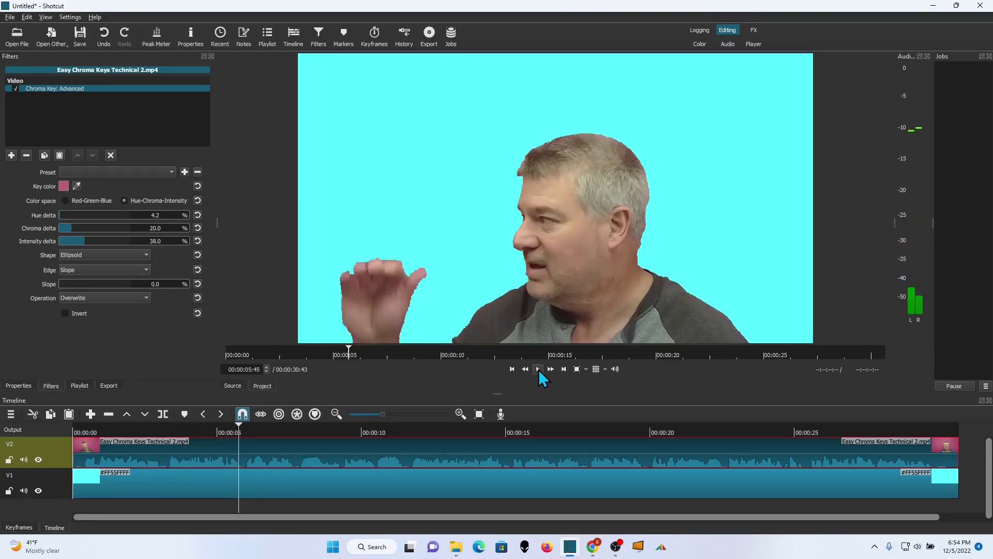
{"action": "left_click", "coordinate": [539, 369]}
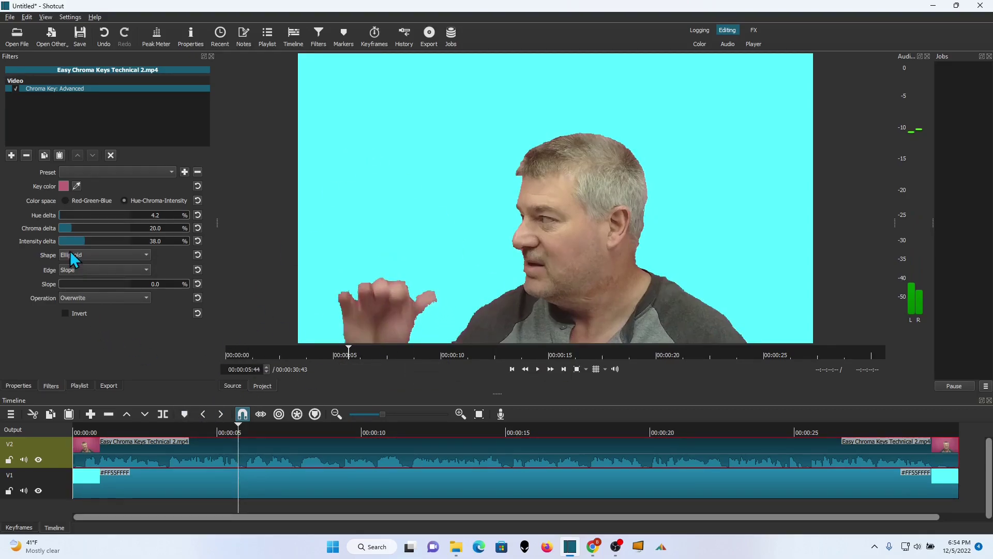
{"action": "left_click_drag", "start_coordinate": [80, 229], "coordinate": [68, 228]}
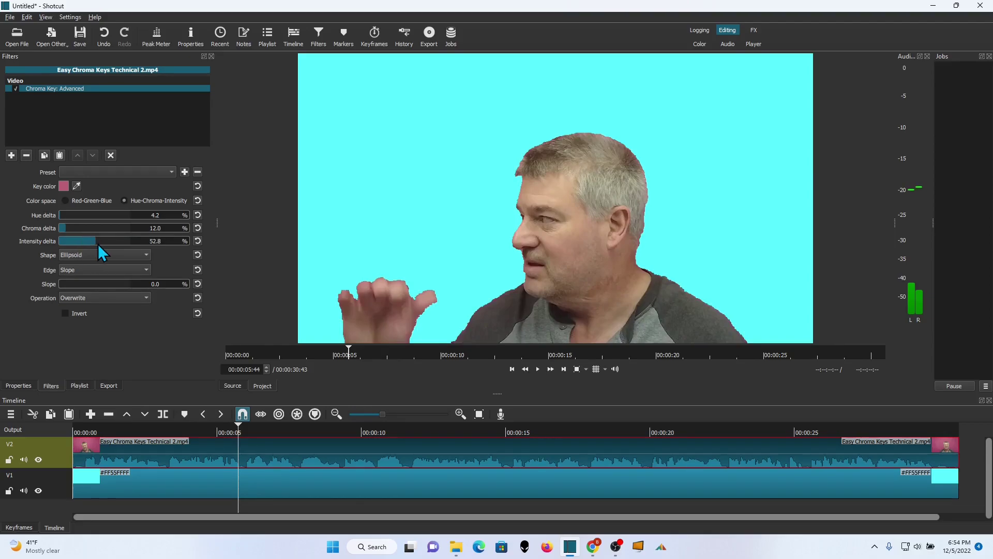
{"action": "left_click", "coordinate": [80, 243]}
Delete the cyan colour clip and place the Ocean - 20451 video on track V1
{"action": "left_click", "coordinate": [291, 493]}
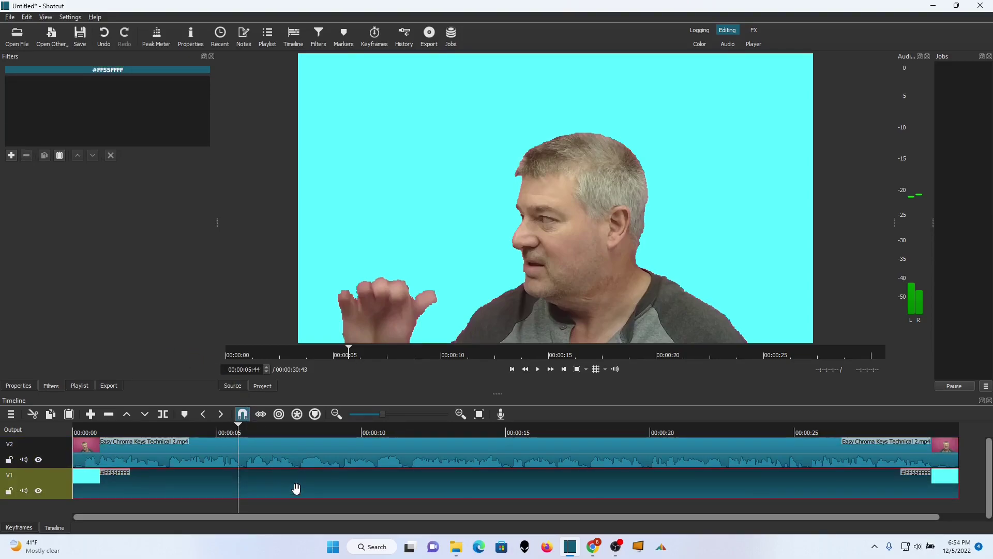
{"action": "key", "text": "Delete"}
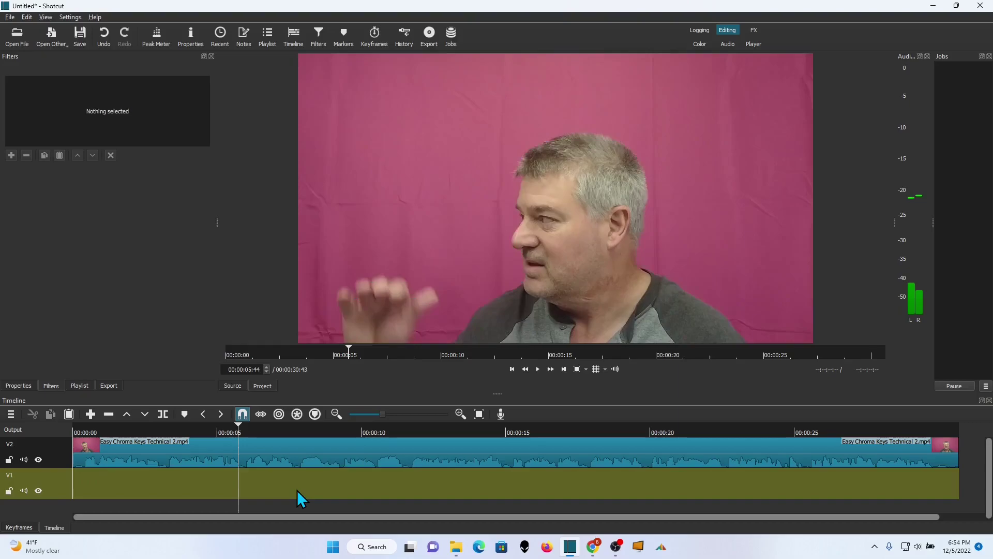
{"action": "left_click", "coordinate": [19, 33]}
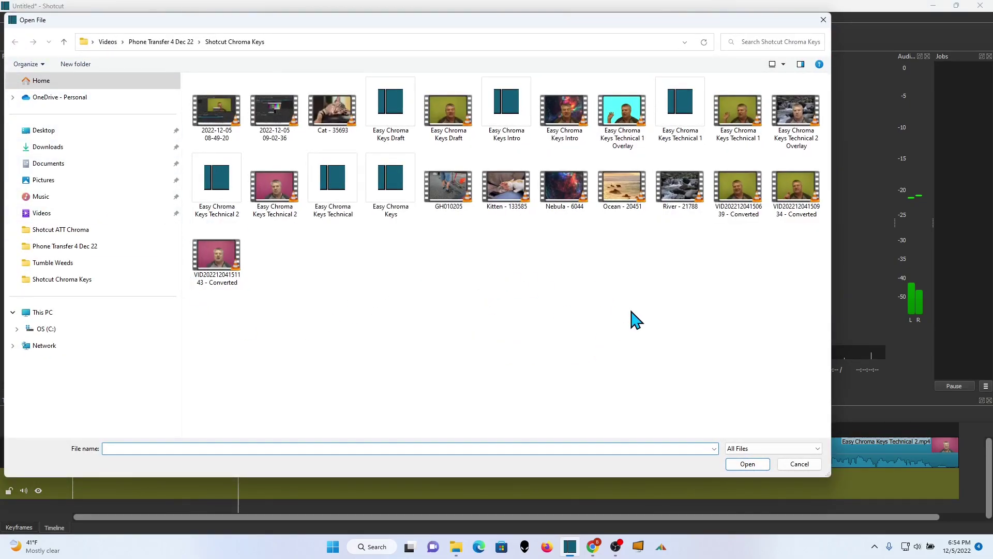
{"action": "double_click", "coordinate": [622, 186]}
{"action": "left_click_drag", "start_coordinate": [666, 223], "coordinate": [876, 532]}
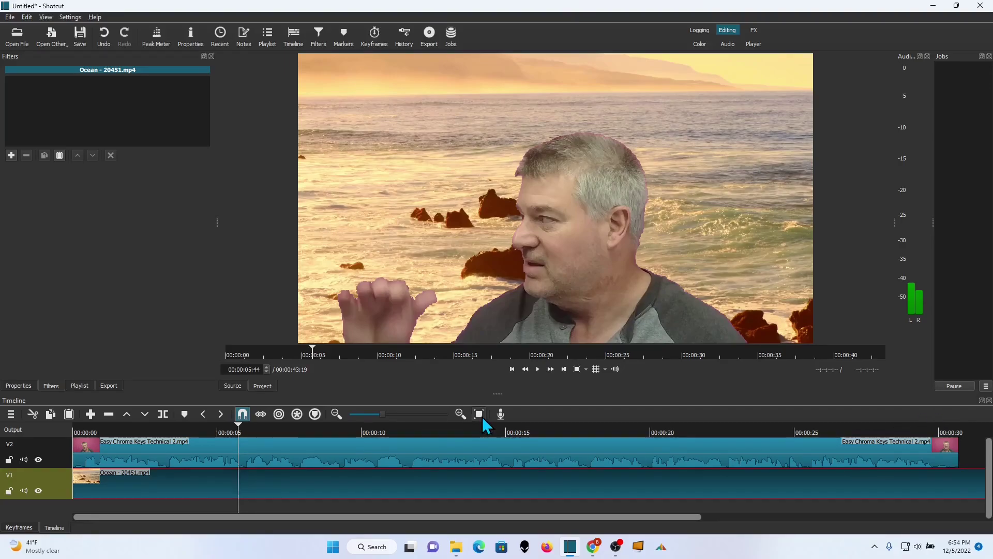
Trim the ocean clip to end around 30 seconds and play the composite from the start
{"action": "left_click", "coordinate": [479, 414]}
{"action": "left_click_drag", "start_coordinate": [958, 489], "coordinate": [689, 493]}
{"action": "left_click_drag", "start_coordinate": [190, 520], "coordinate": [66, 510]}
{"action": "left_click", "coordinate": [537, 369]}
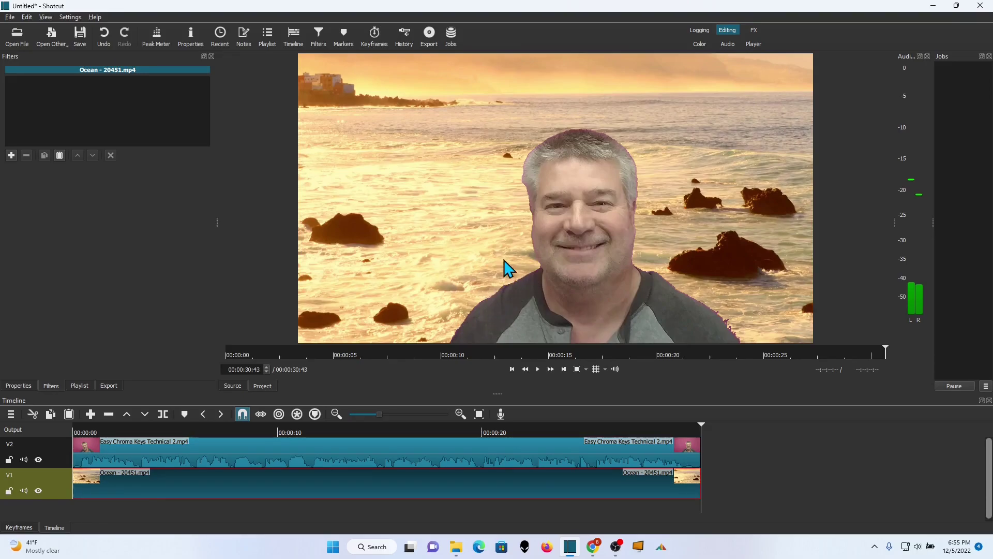
Set the Hue delta of the talking-head clip's Chroma Key: Advanced filter to 55
{"action": "left_click", "coordinate": [455, 450]}
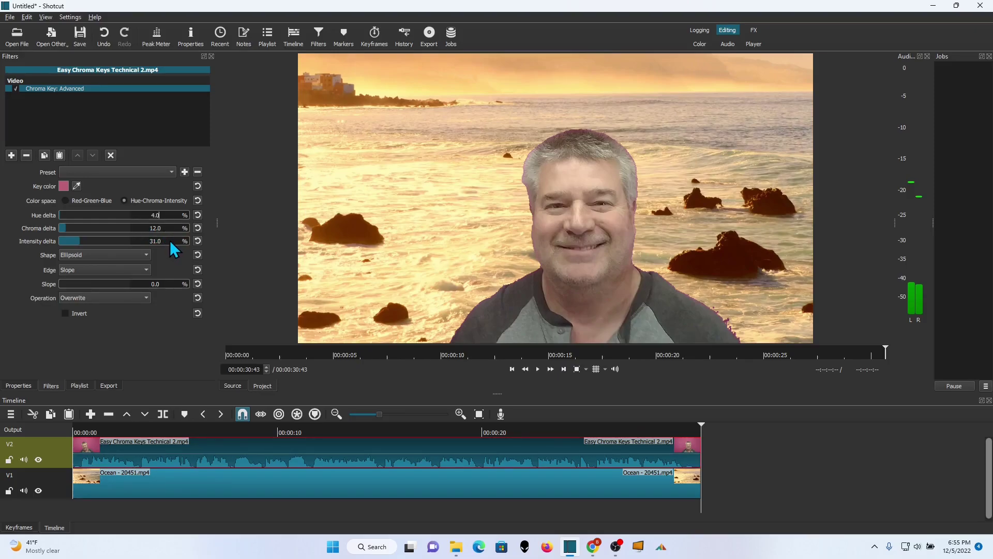
{"action": "type", "text": "5"}
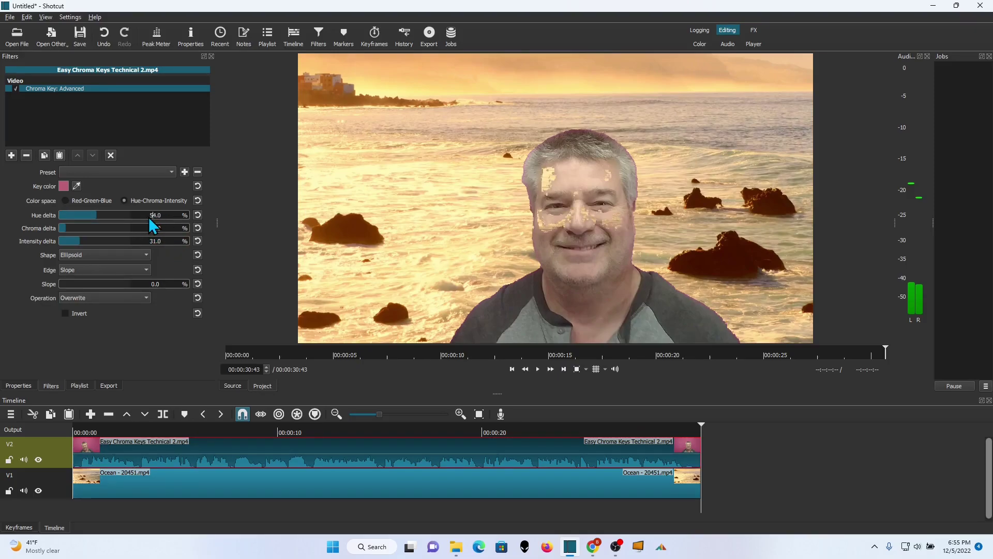